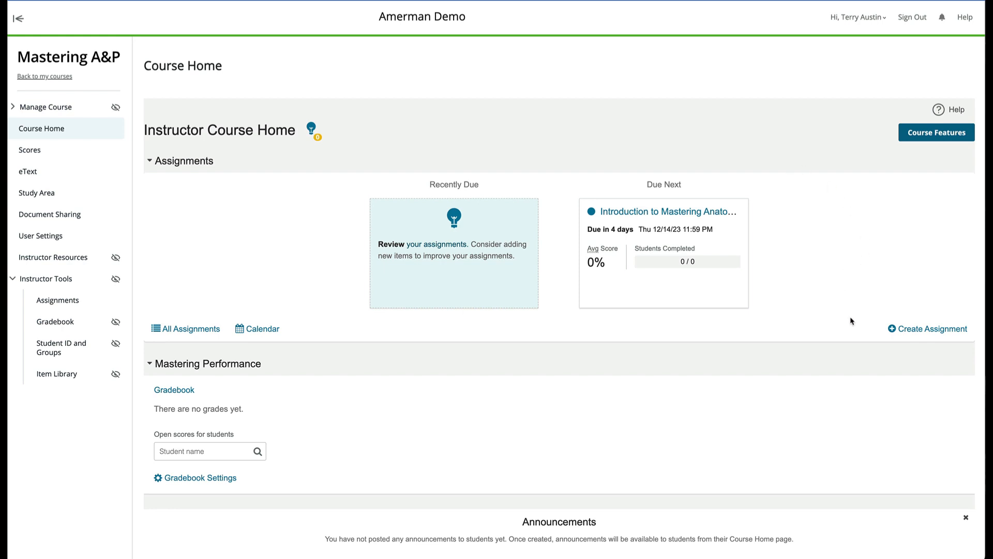
- Create a new assignment from scratch titled Muscle Test in the Test category and open its grading and presentation settings
click(916, 331)
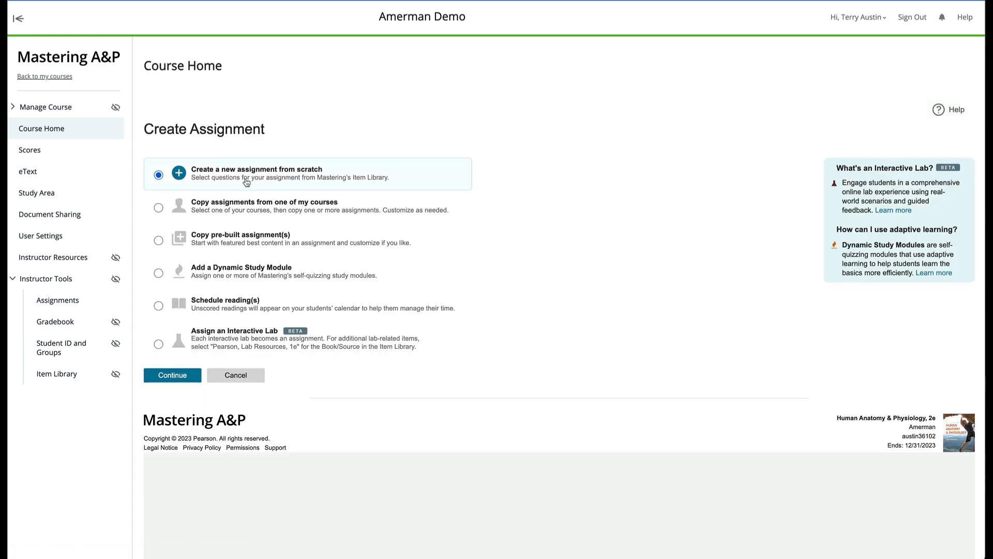
click(174, 377)
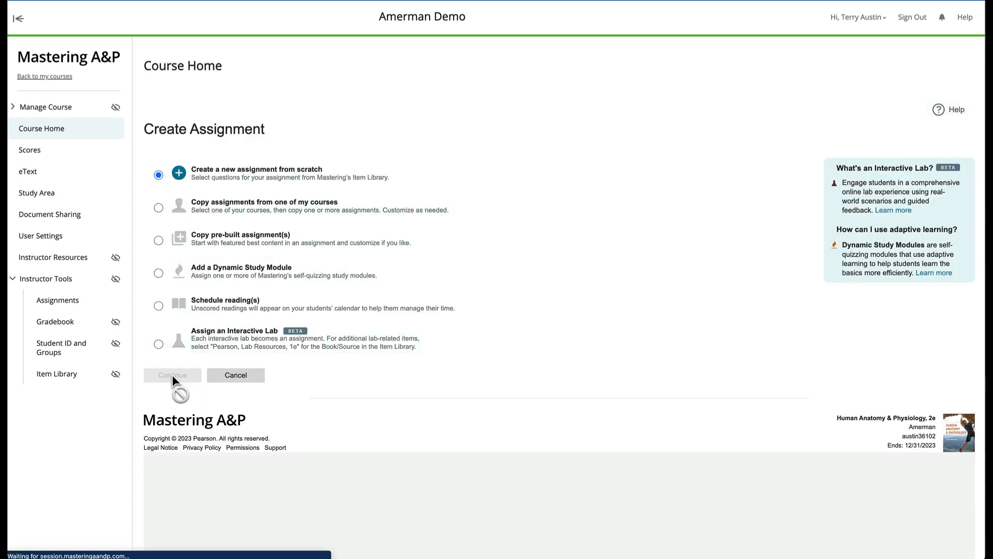
click(198, 174)
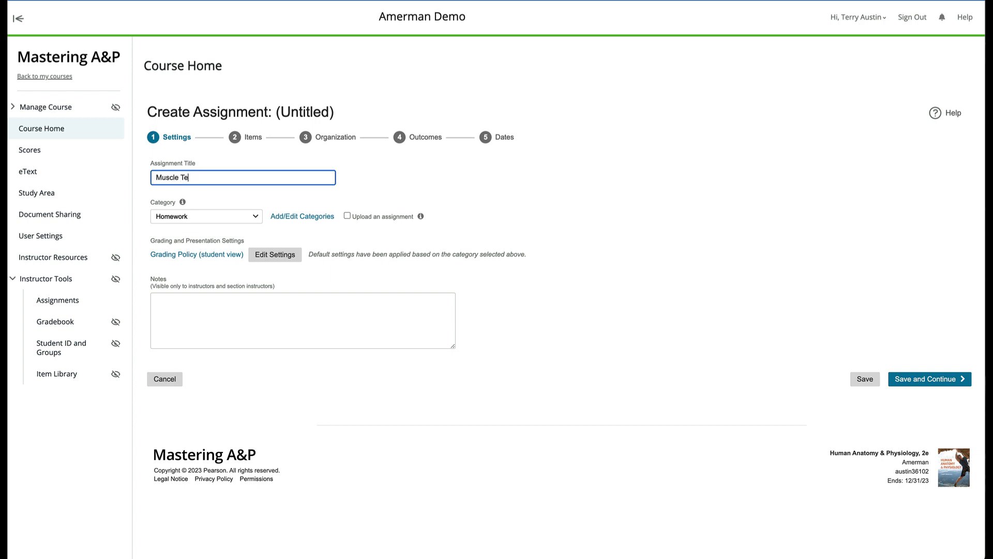
click(258, 220)
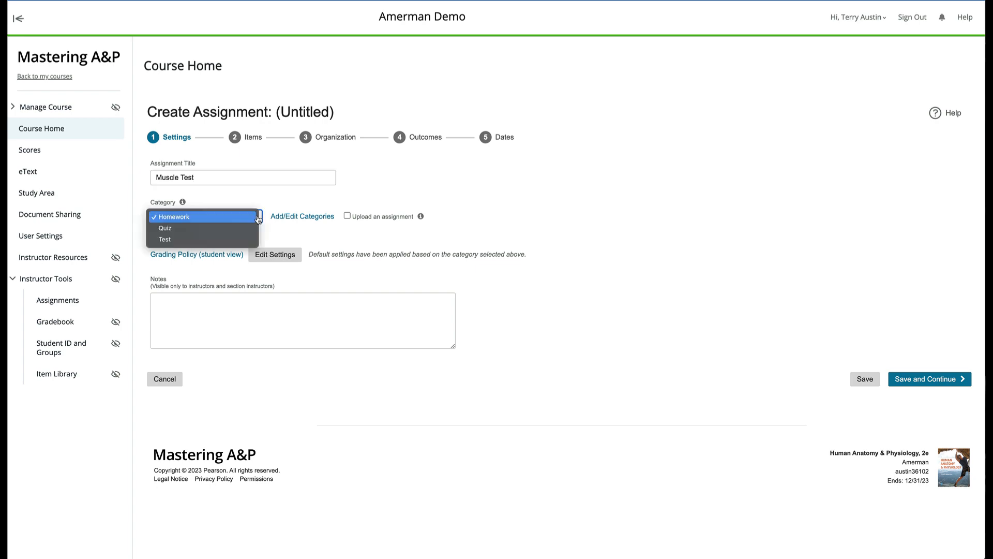
click(176, 240)
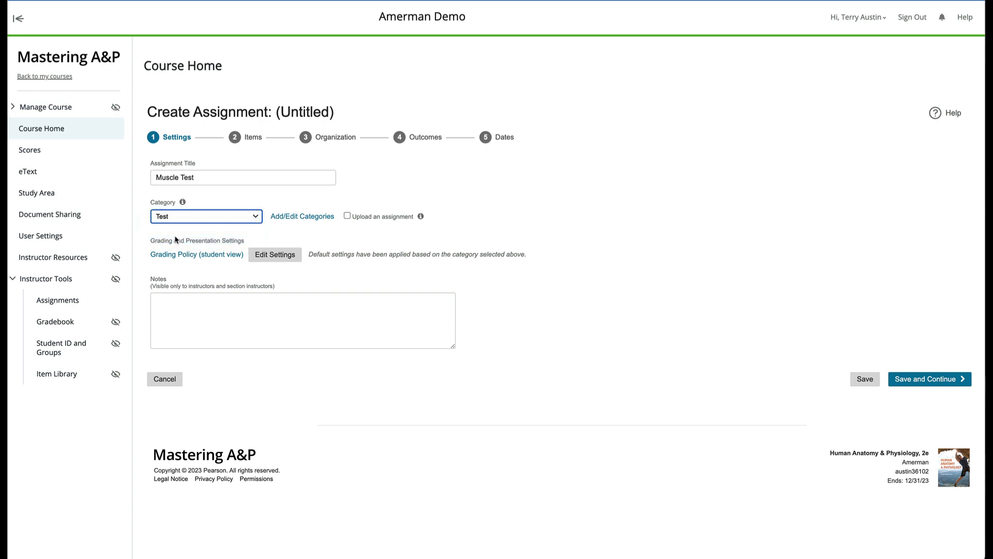
click(262, 254)
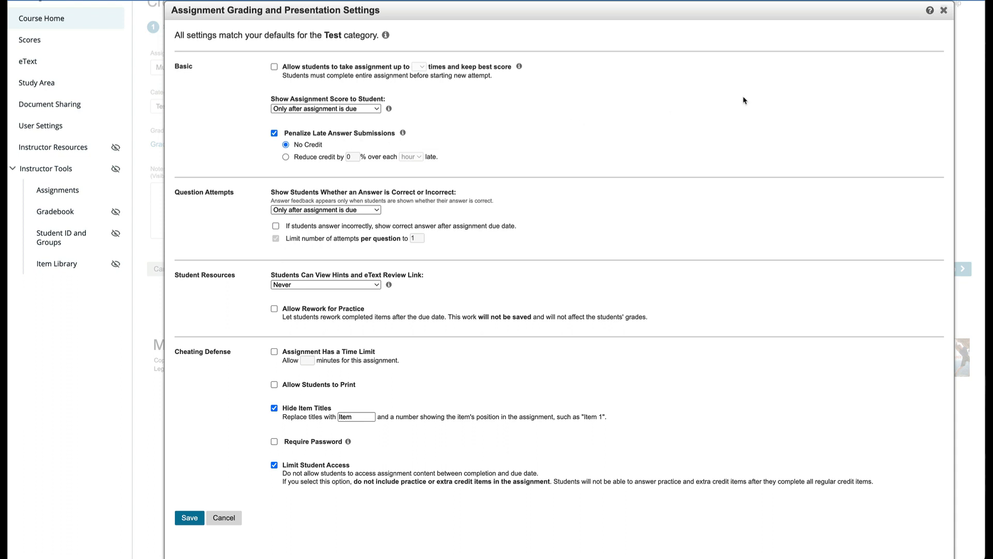
- Try showing the assignment score immediately, and restore Only after assignment is due for both the score and answer correctness
click(361, 109)
click(328, 119)
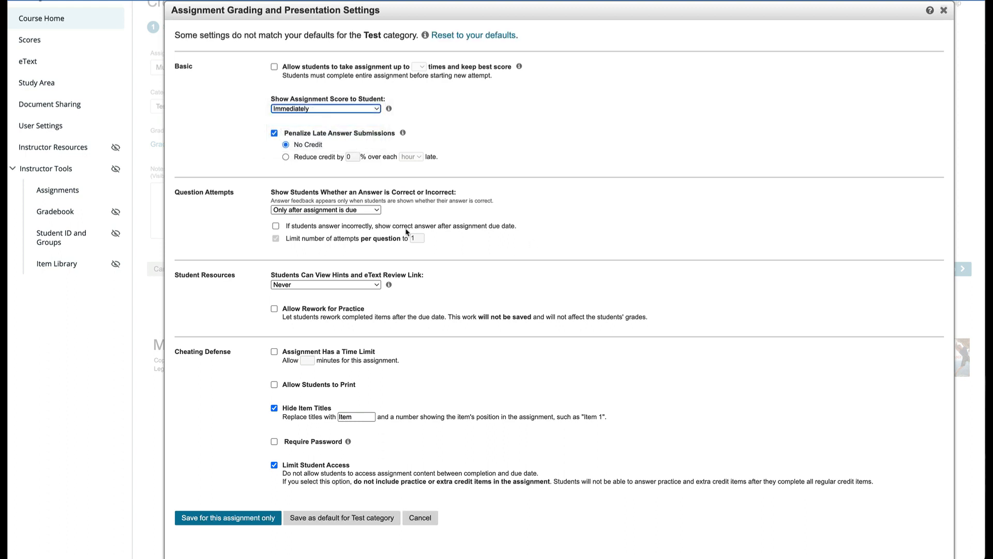
click(324, 109)
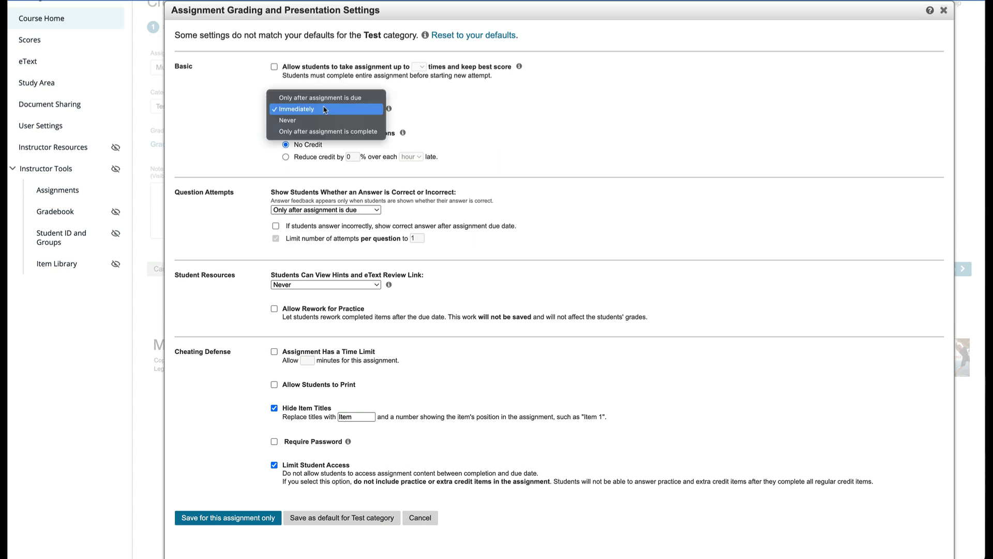
click(320, 98)
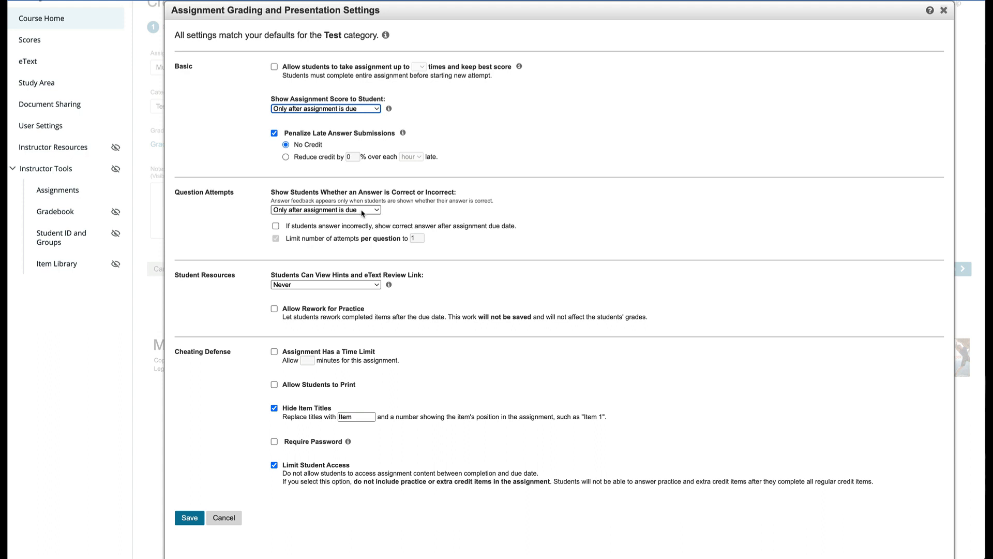
click(372, 211)
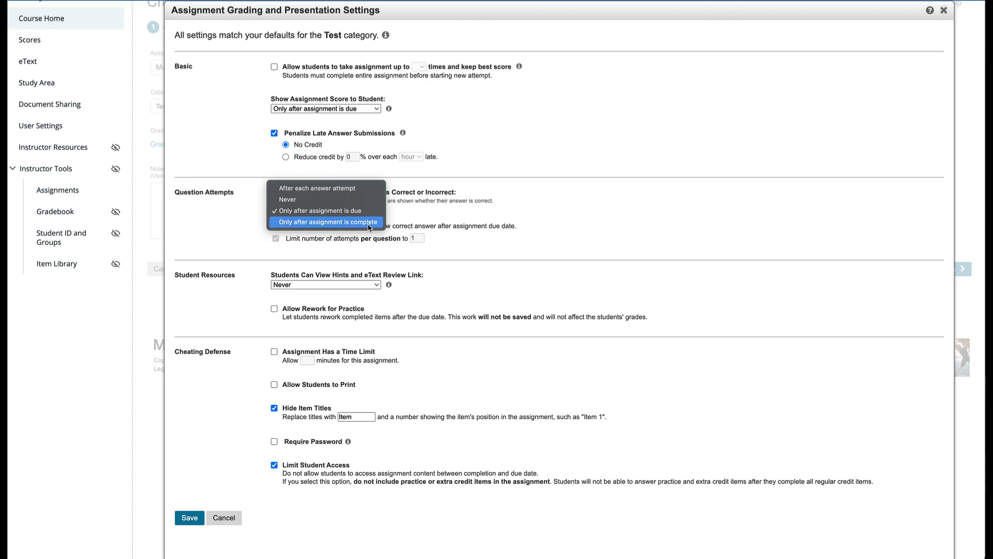
click(361, 214)
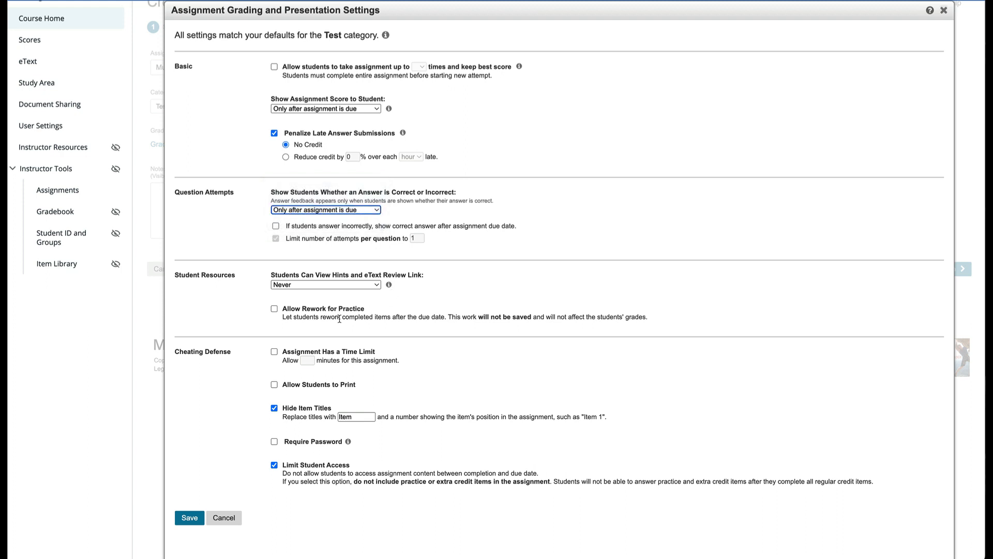
- Give the assignment a 90-minute time limit and save the settings as the default for the Test category
click(275, 353)
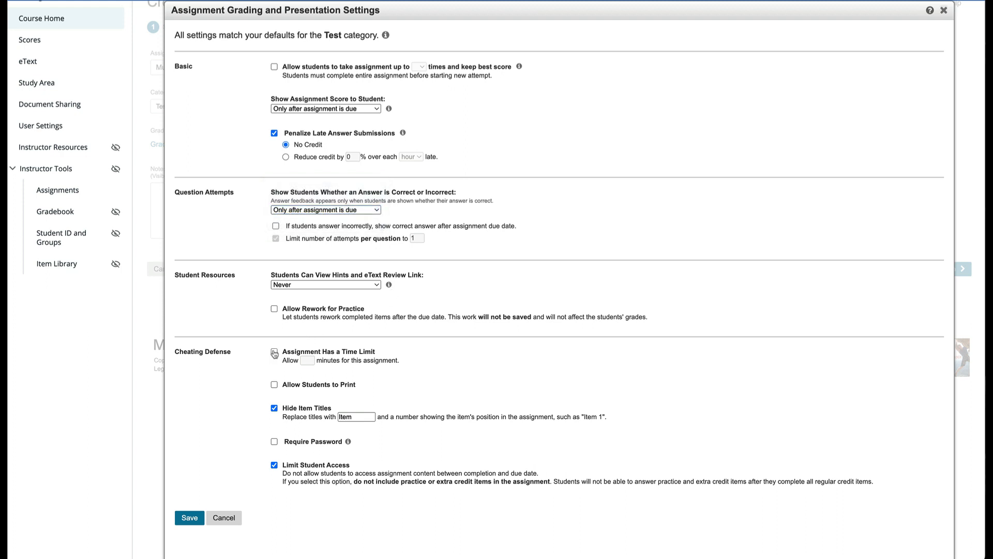
click(307, 359)
text(90)
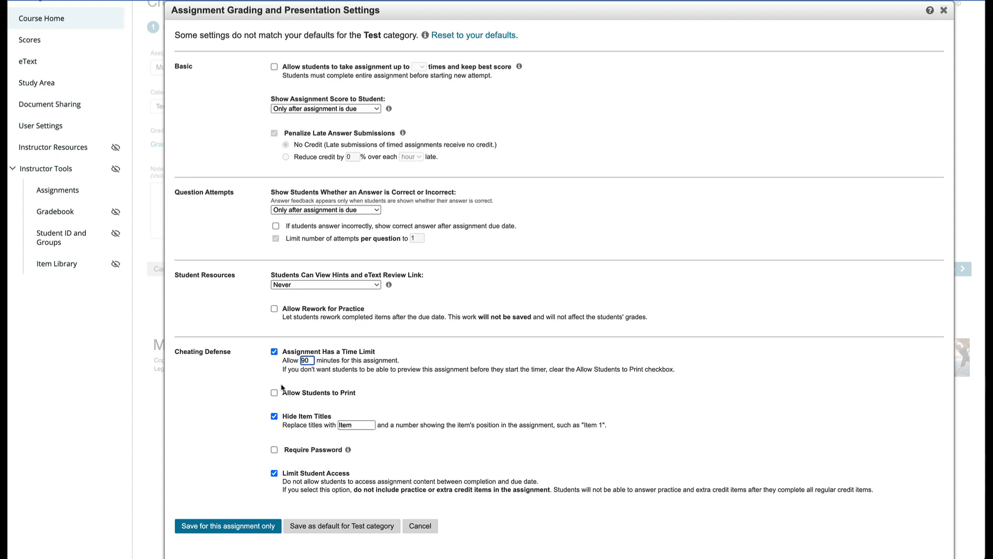
click(219, 417)
click(347, 525)
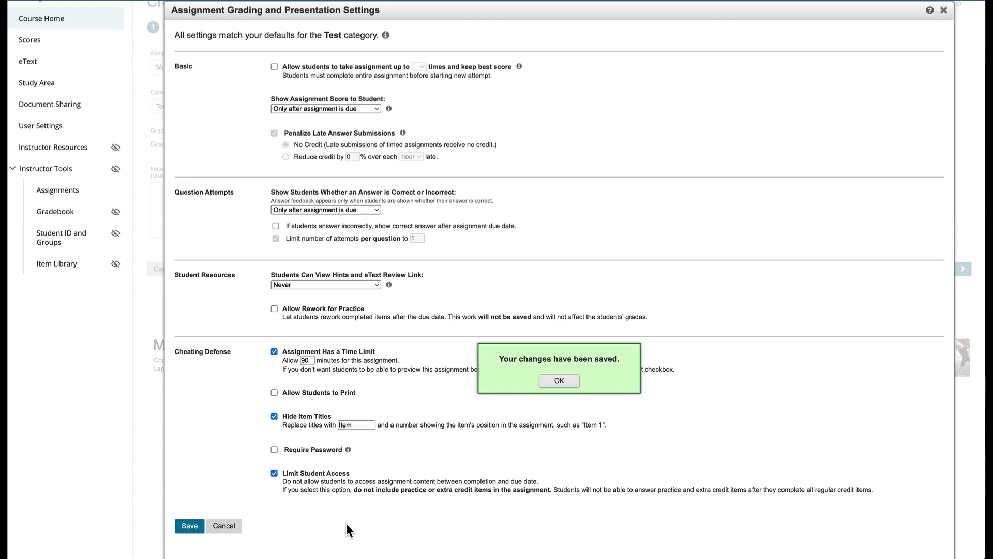
click(556, 382)
scroll(395, 354, up, 3)
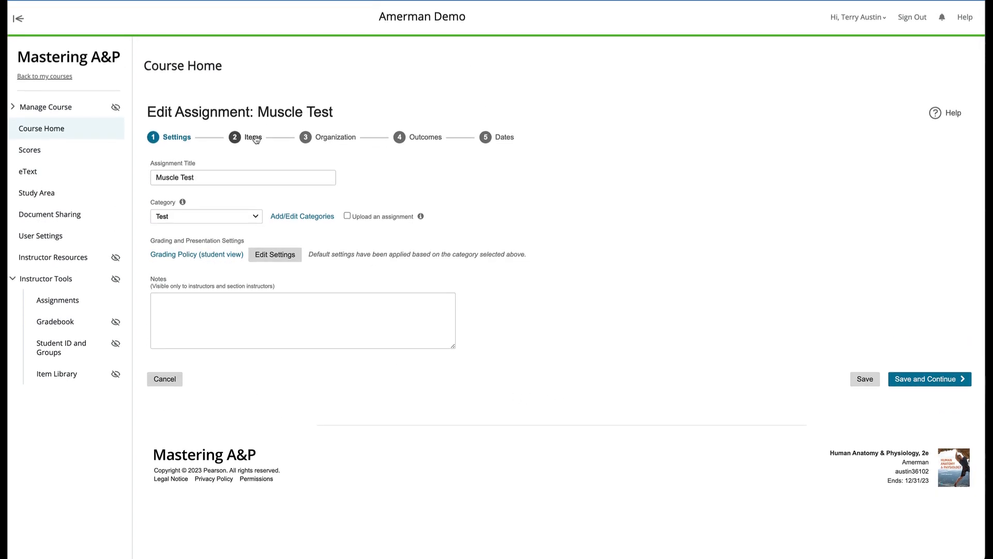
- Go to the assignment's item selection and check which item types the filter includes
click(253, 137)
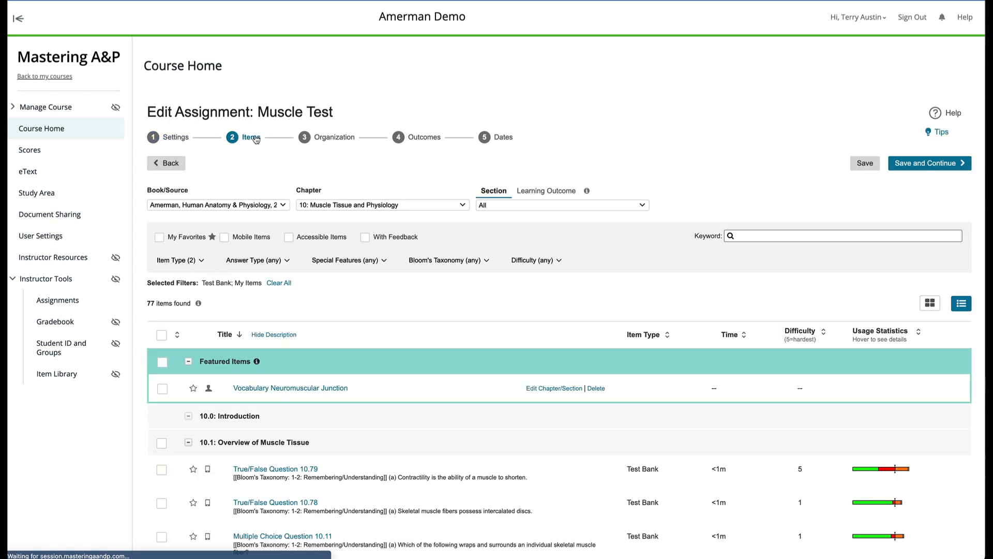
click(171, 260)
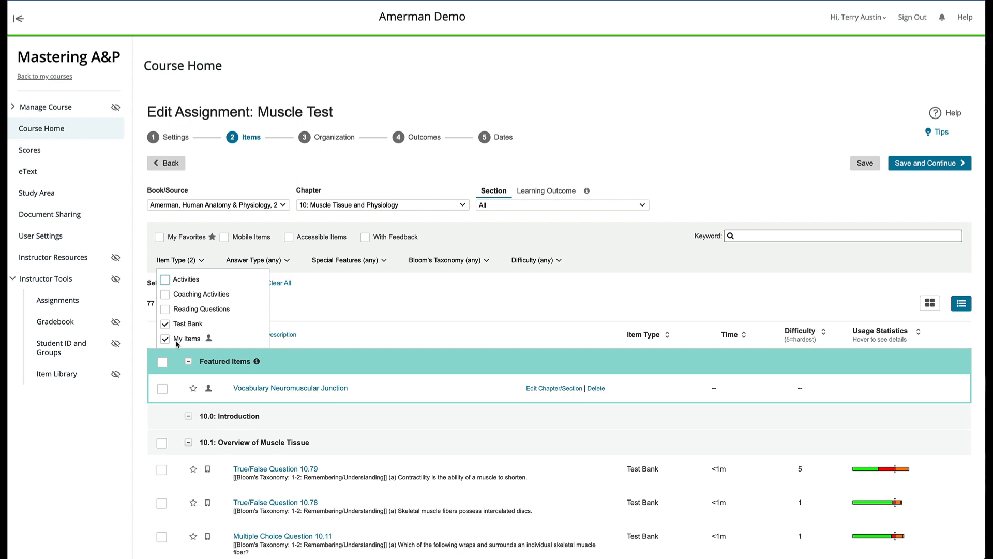
mouse_move(176, 343)
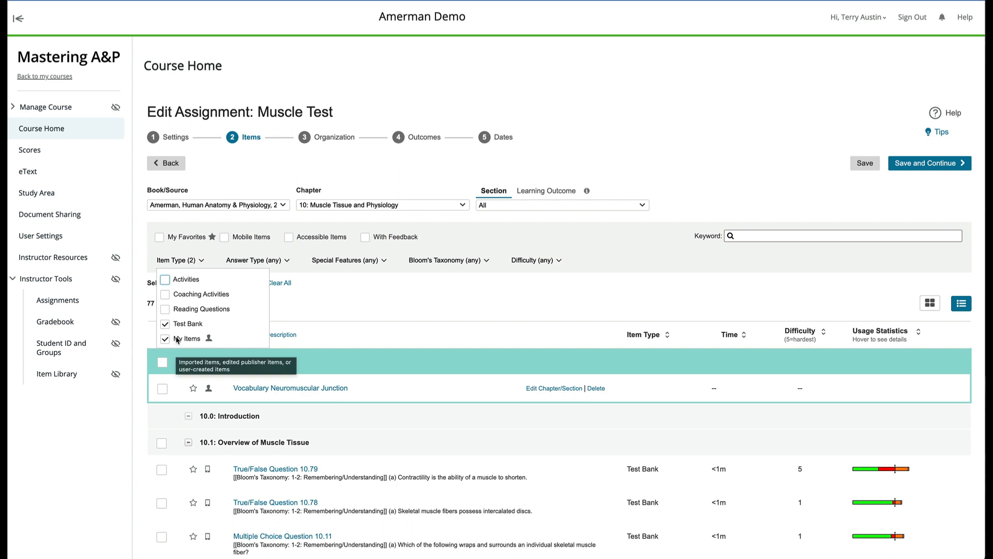
click(342, 314)
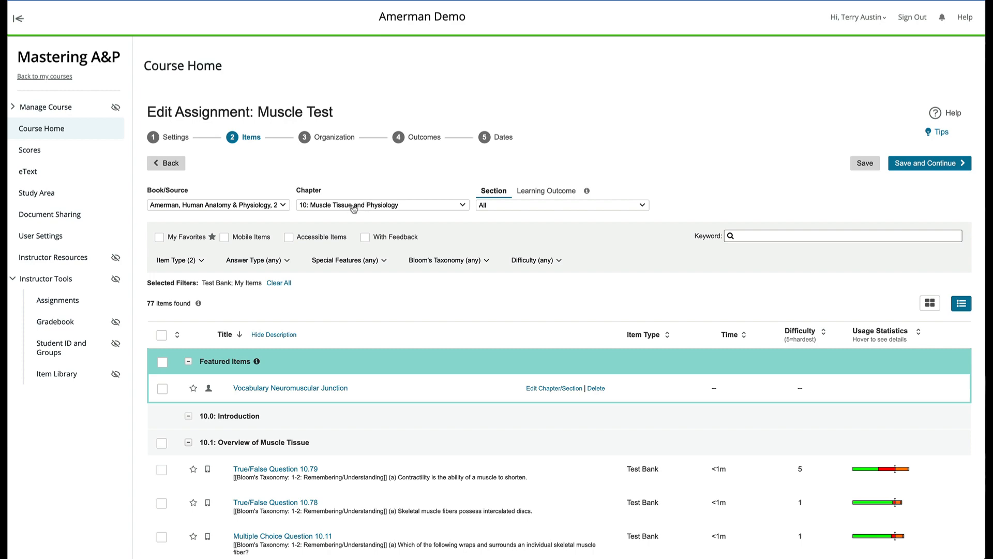
- Select True/False Questions 10.79 and 10.78 in section 10.1 and preview question 10.79
scroll(353, 317, down, 4)
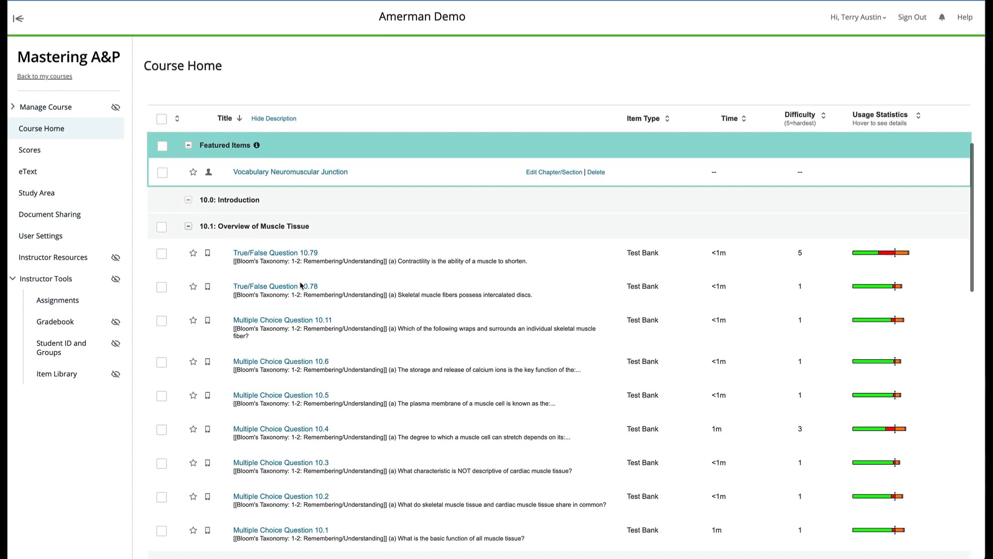
click(162, 253)
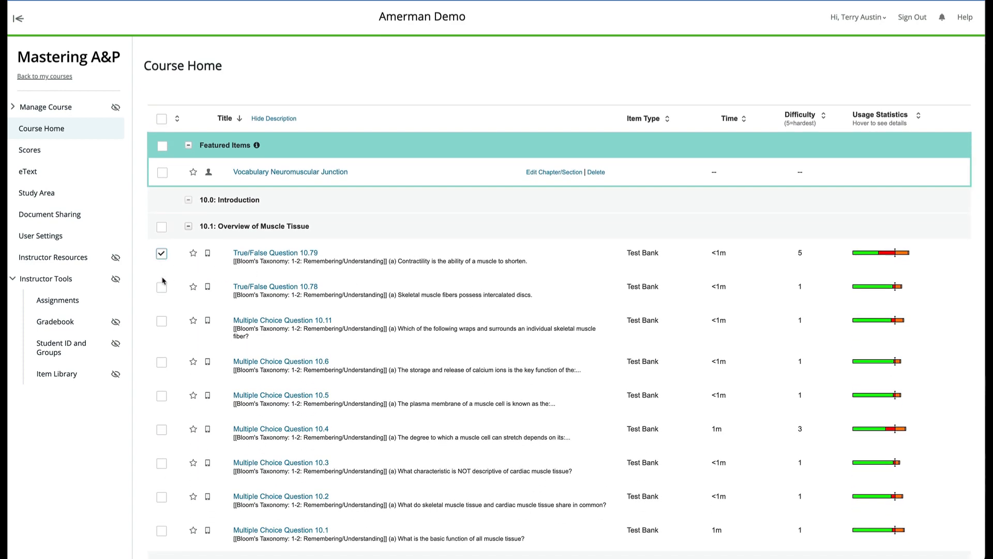
click(162, 288)
click(268, 254)
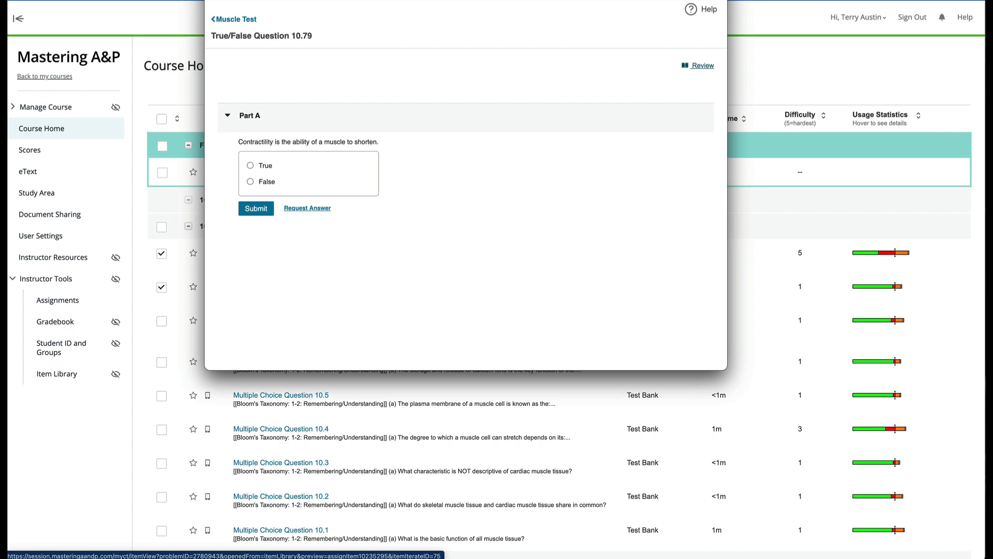
click(235, 19)
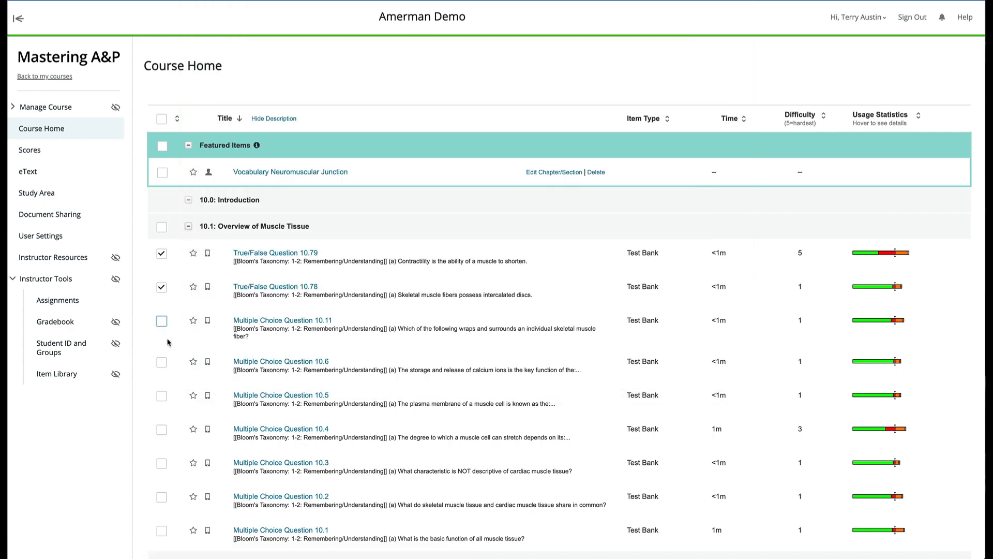
- Select True/False Questions 10.83, 10.82, 10.81 and 10.80 in section 10.2, Structure and Function of Skeletal Muscle Fibers
scroll(168, 342, down, 5)
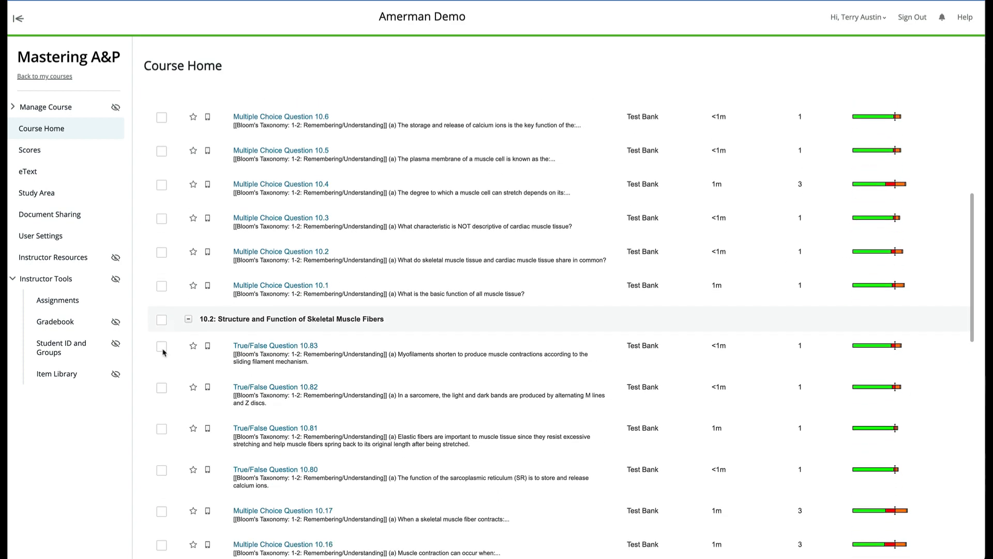
click(162, 348)
click(161, 387)
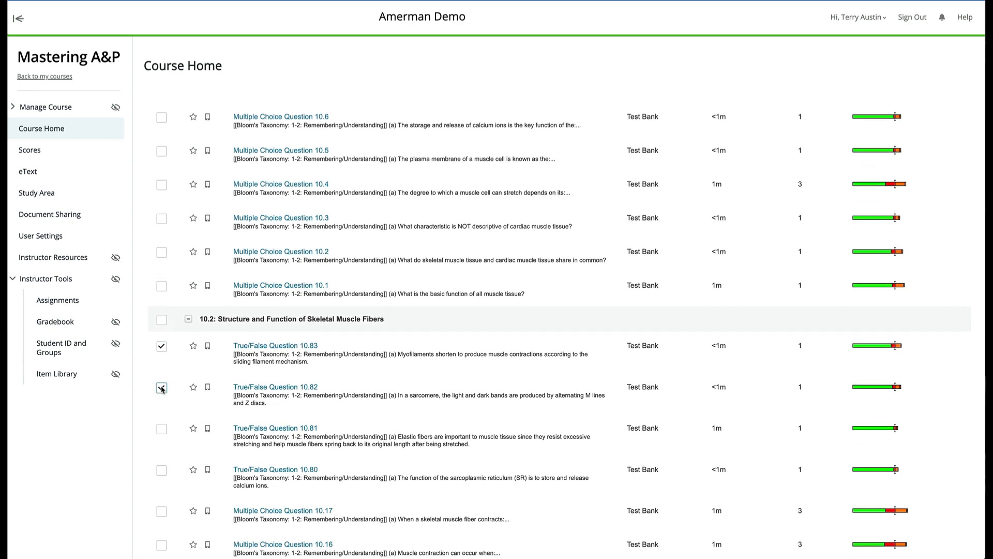
click(161, 430)
click(162, 470)
- Select True/False Questions 10.86, 10.85 and 10.84 in section 10.3, Skeletal Muscle Fibers as Electrically Excitable Cells
scroll(160, 474, down, 1)
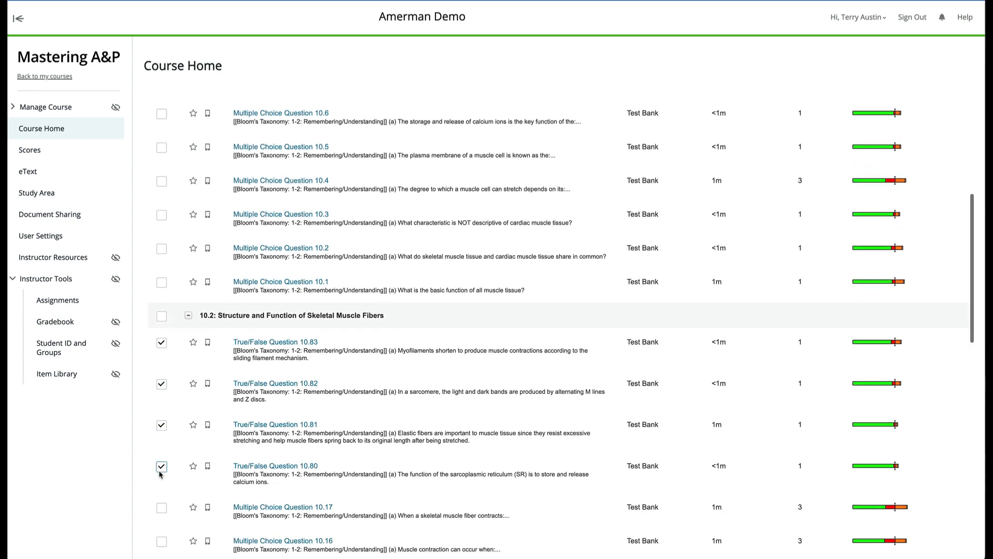
scroll(161, 471, down, 12)
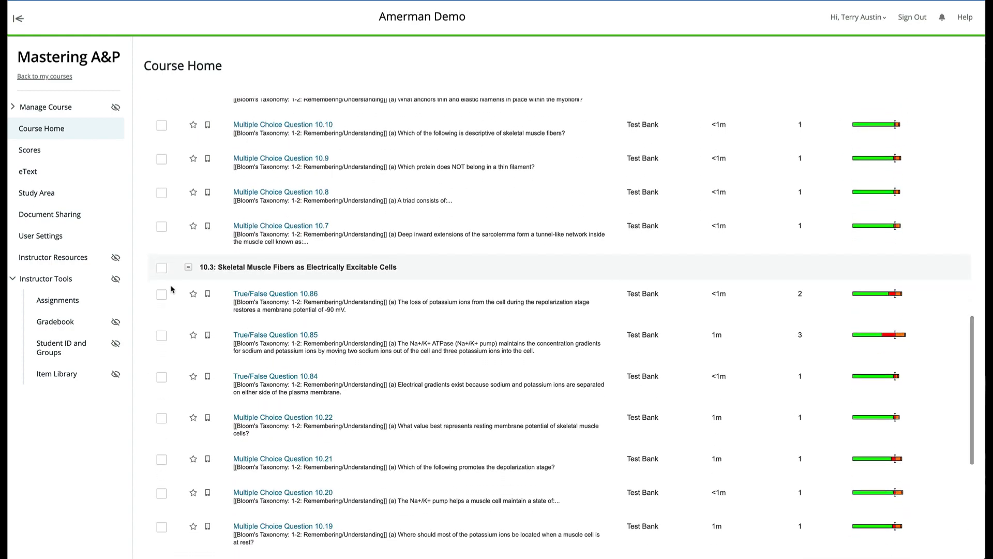
click(161, 294)
click(160, 336)
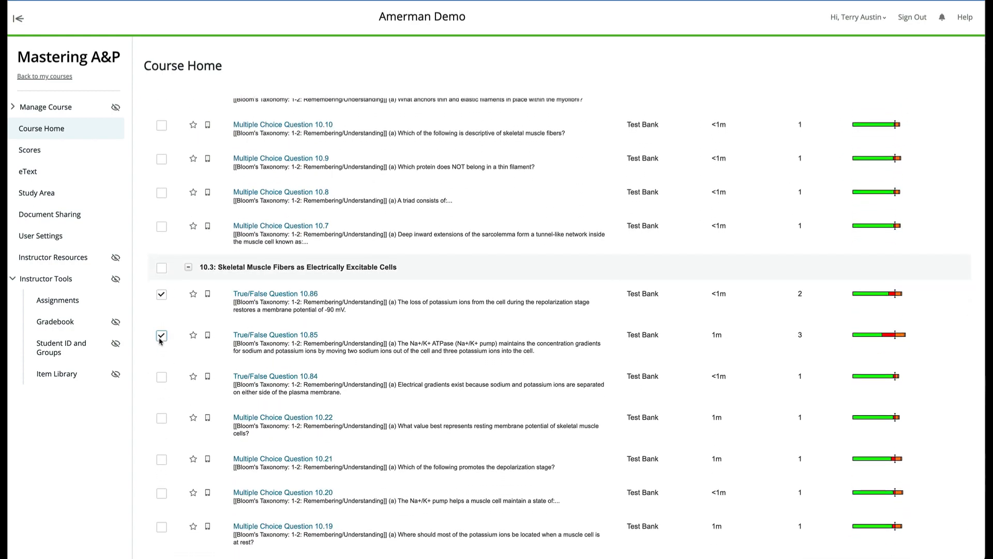
click(161, 377)
- Select True/False Questions 10.89, 10.88 and 10.87 in section 10.4, The Process of Skeletal Muscle Contraction and Relaxation
scroll(160, 386, down, 7)
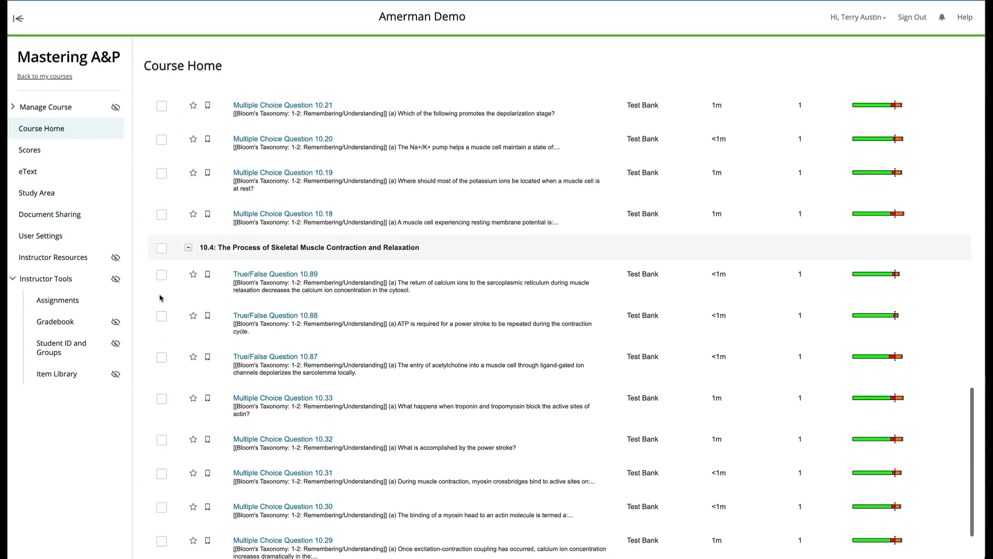
click(162, 274)
click(162, 315)
click(162, 357)
- Select True/False Question 10.90 in section 10.5 and True/False Questions 10.92 and 10.91 in section 10.6
scroll(191, 372, down, 8)
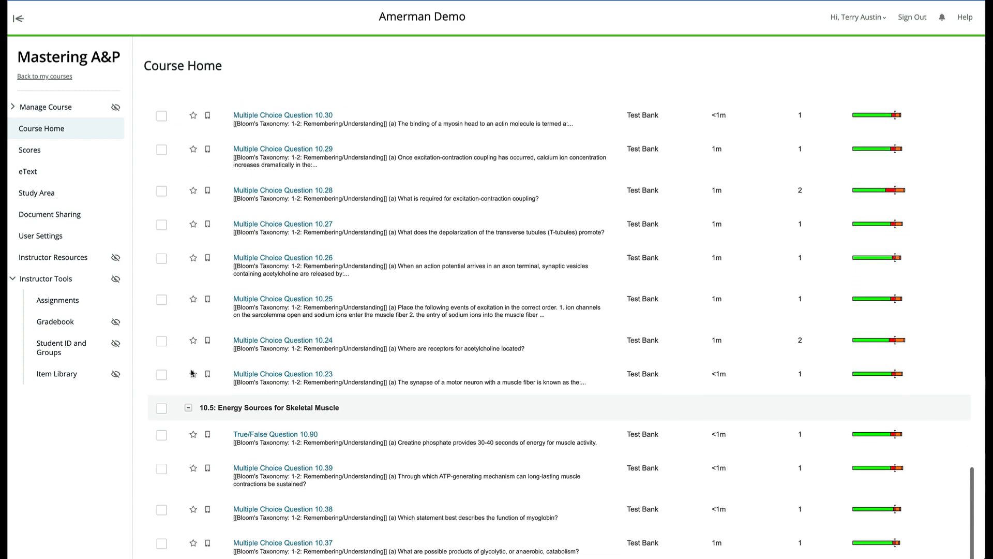
scroll(191, 372, down, 2)
click(162, 325)
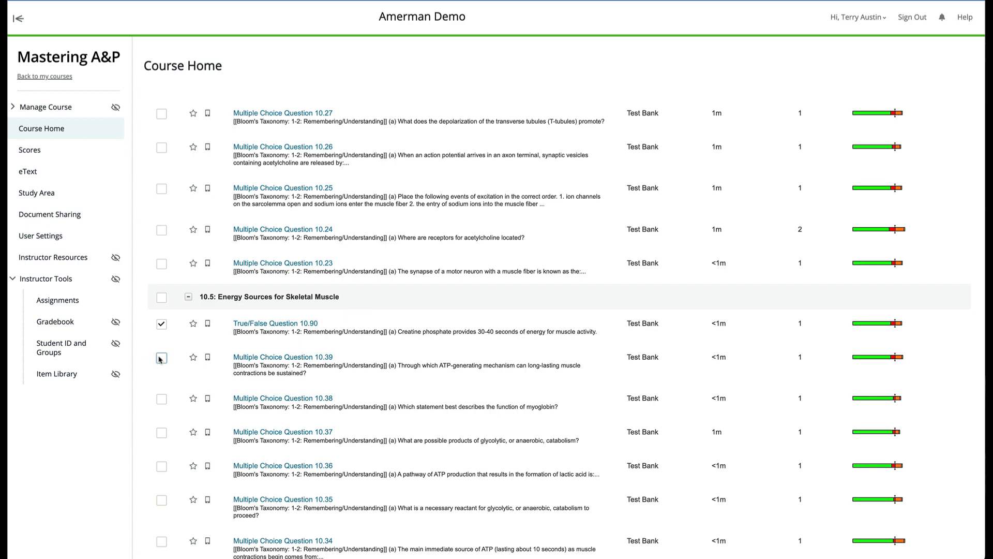
scroll(188, 366, down, 6)
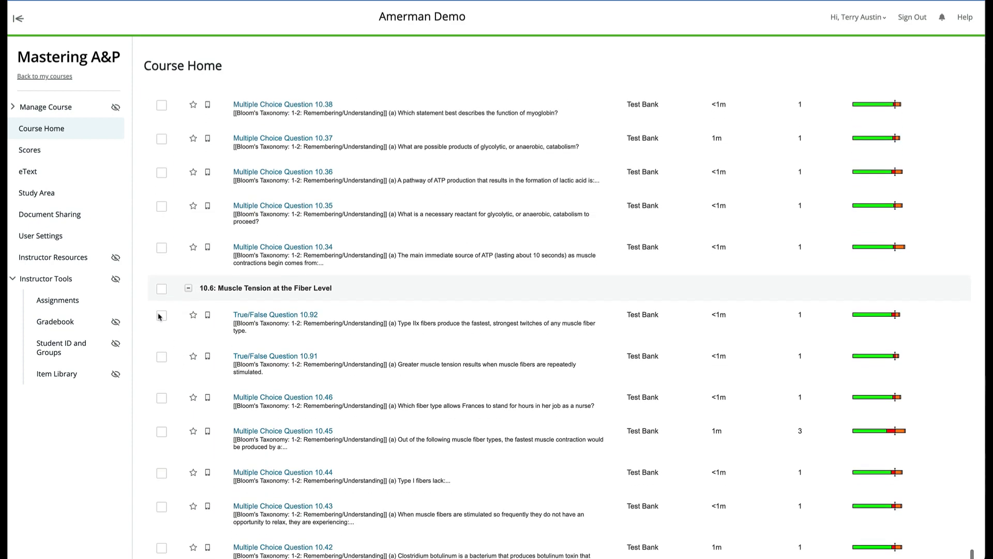
click(161, 316)
click(161, 357)
- Open the assignment's Organization stage and start a pool containing all the selected true/false questions
scroll(361, 288, up, 20)
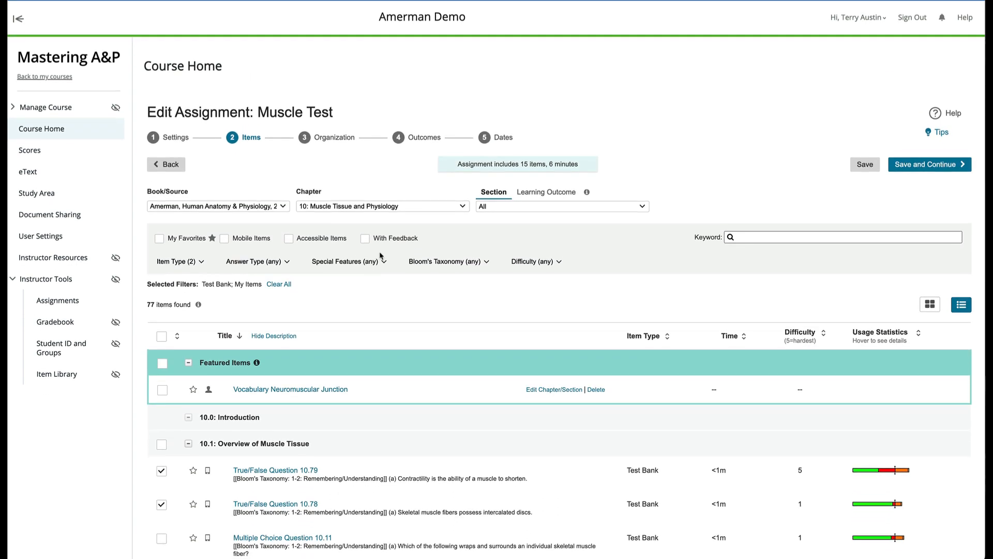
click(343, 141)
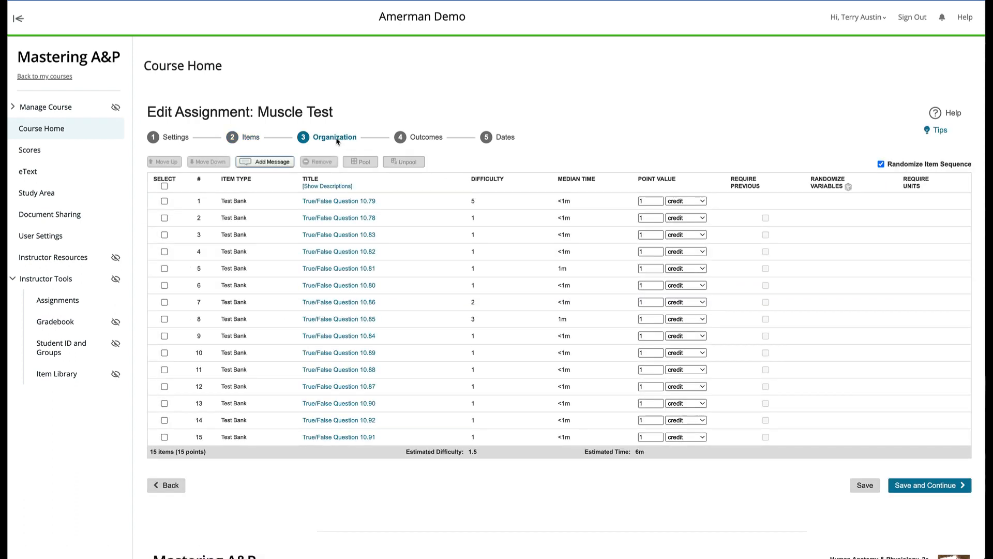
click(164, 186)
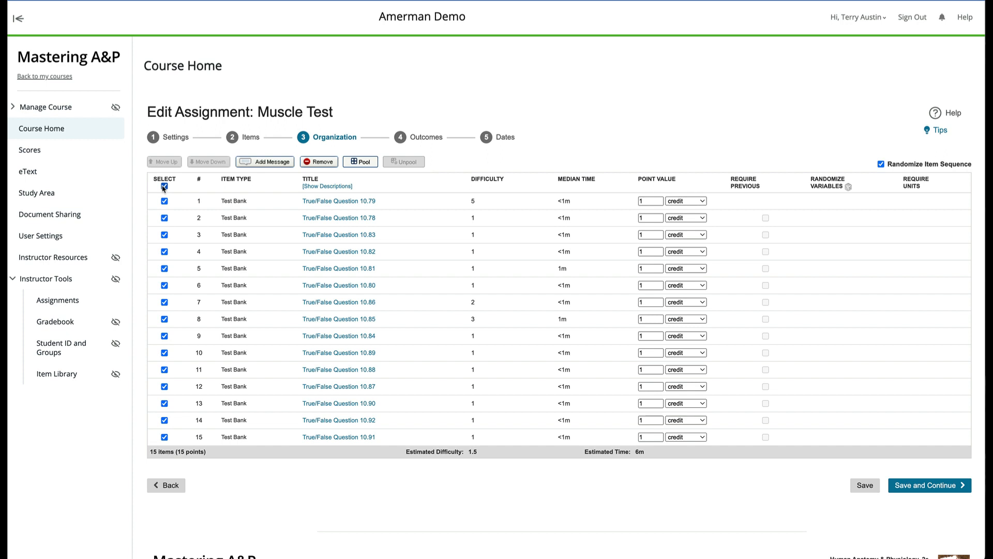
click(365, 162)
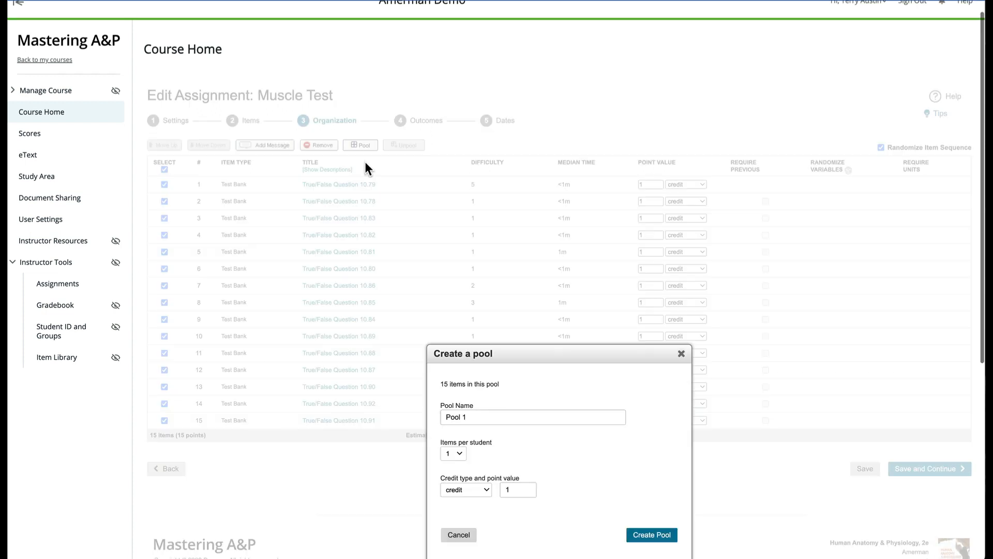
- Name the pool Ch 10 TF, set it to 10 items per student, and create it
click(483, 418)
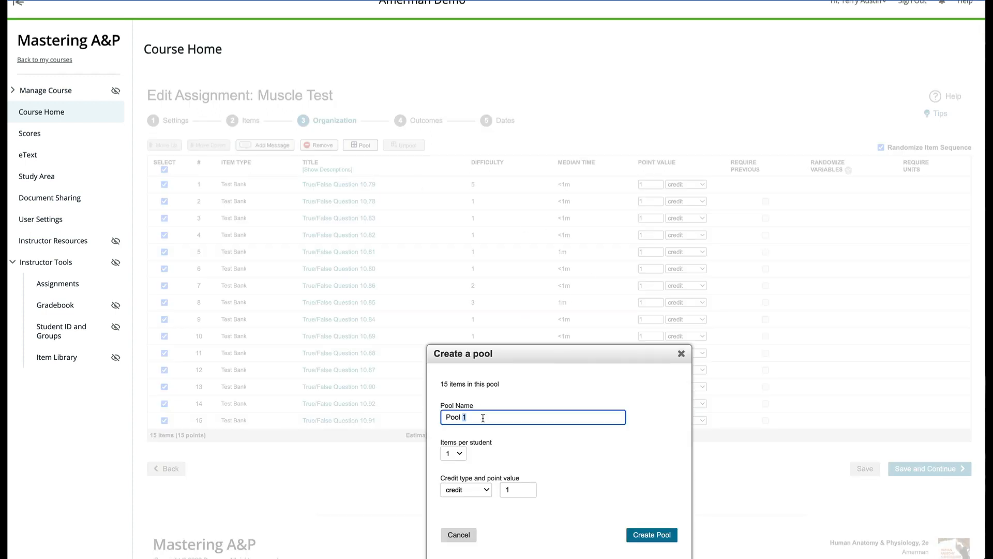
key(BackSpace)
key(BackSpace)
key(BackSpace)
text(Ch 10)
click(454, 454)
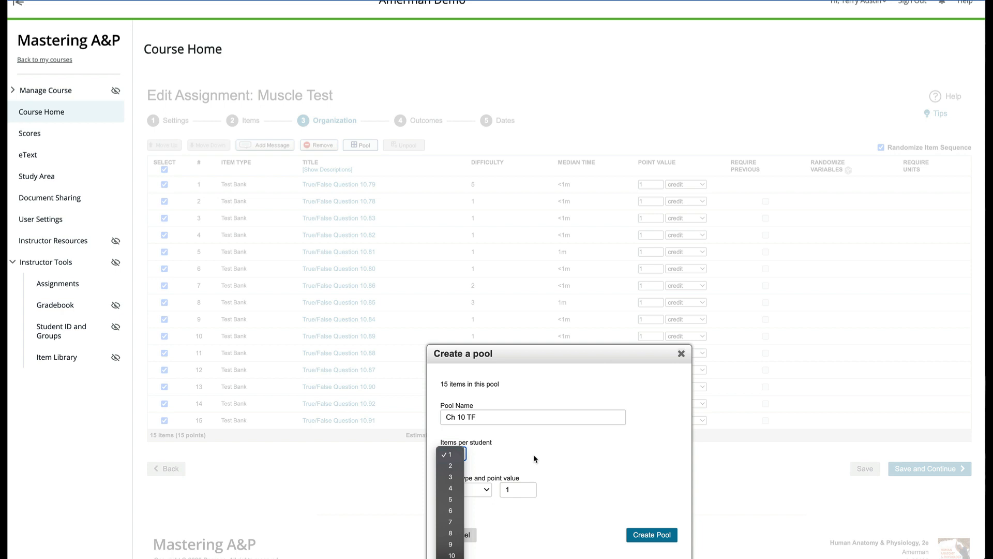
click(454, 556)
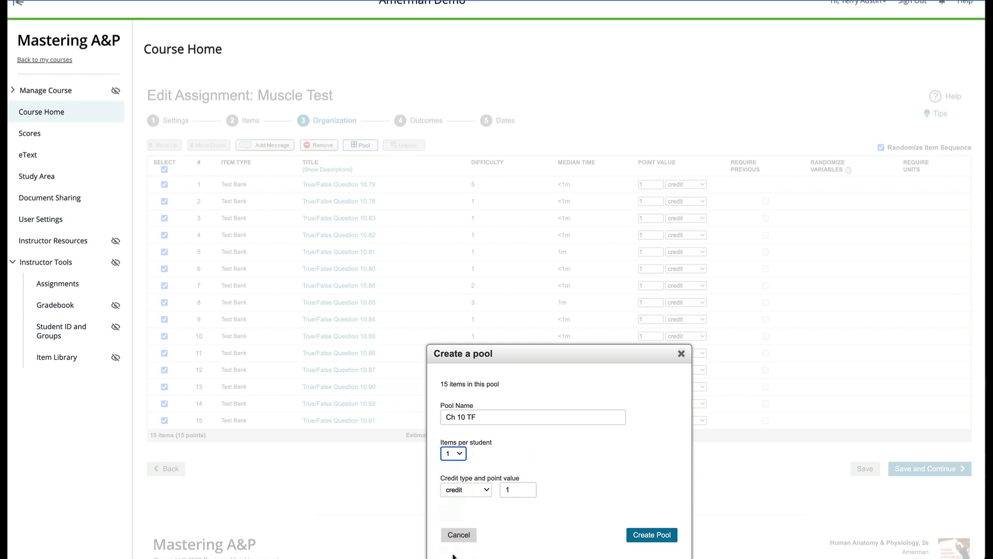
click(657, 533)
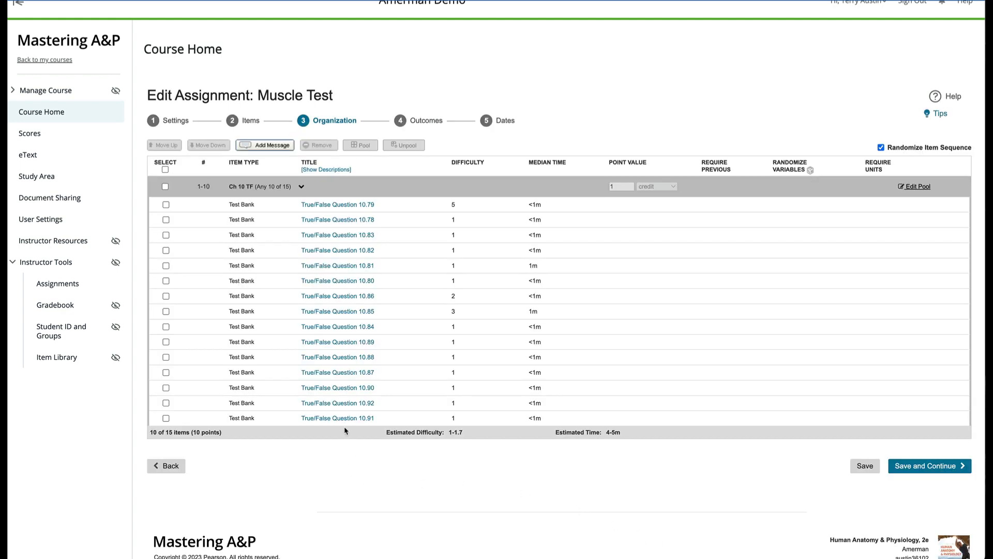
- Return to the assignment's items and select Multiple Choice Questions 10.11, 10.6, 10.5, 10.4, 10.3, 10.2 and 10.1 in section 10.1
click(250, 121)
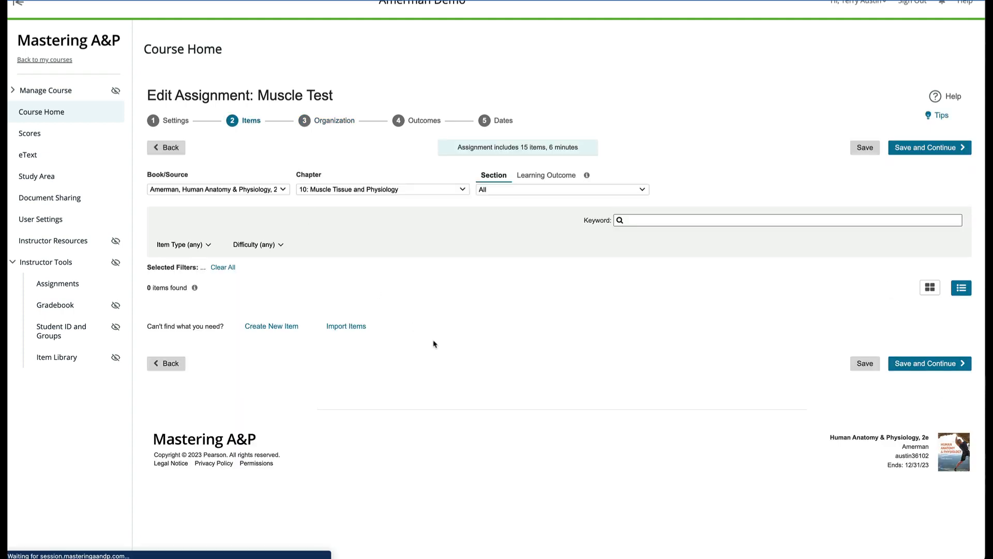
scroll(433, 343, down, 4)
scroll(434, 344, down, 6)
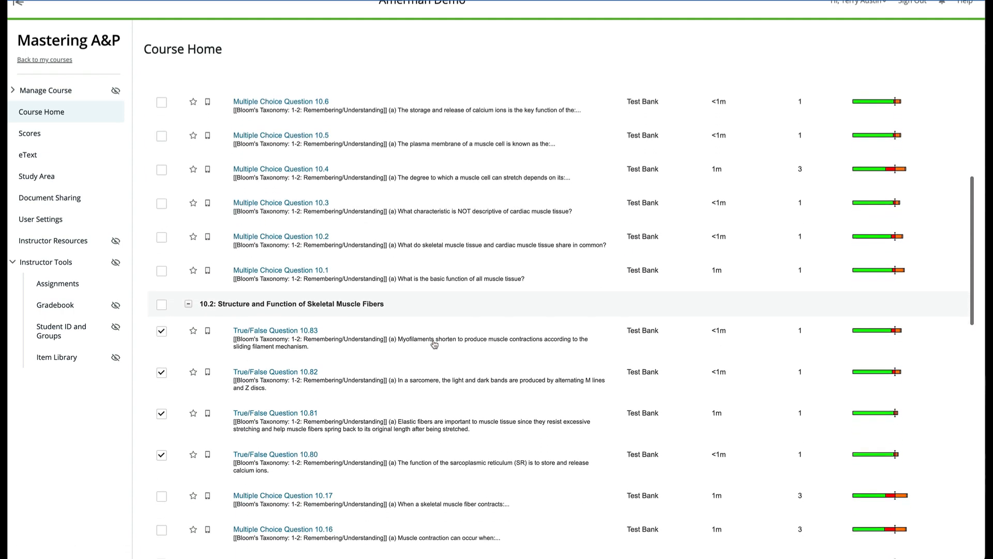
scroll(434, 344, up, 3)
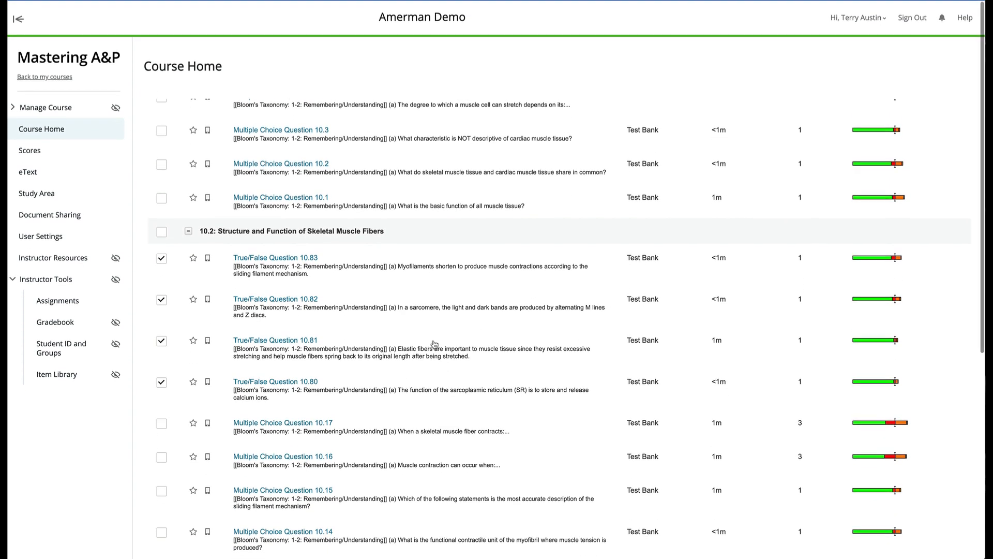
scroll(434, 344, up, 2)
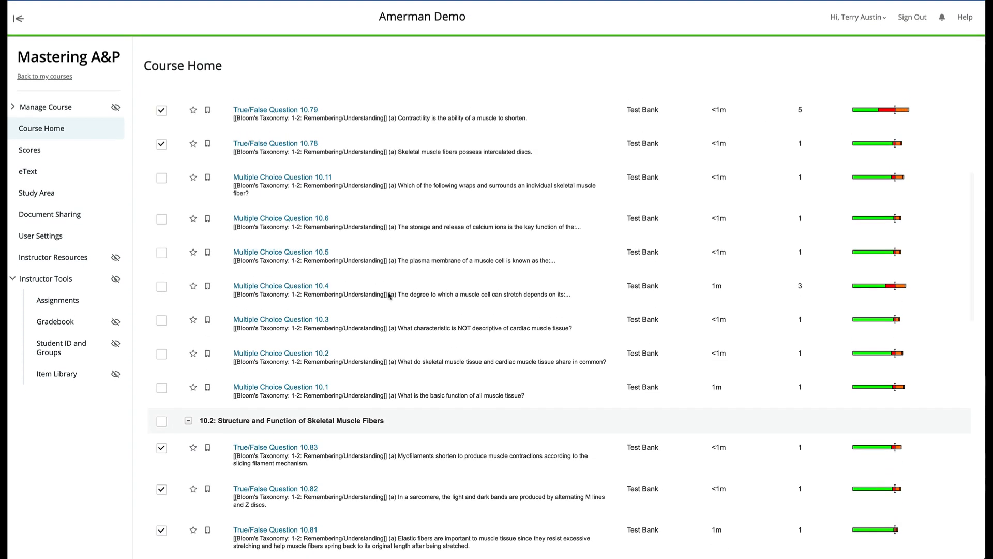
click(161, 178)
click(162, 219)
click(164, 253)
click(162, 287)
click(162, 322)
click(162, 355)
- Select Multiple Choice Questions 10.17, 10.16, 10.15, 10.14, 10.13, 10.12 and 10.10 in section 10.2
scroll(254, 389, down, 7)
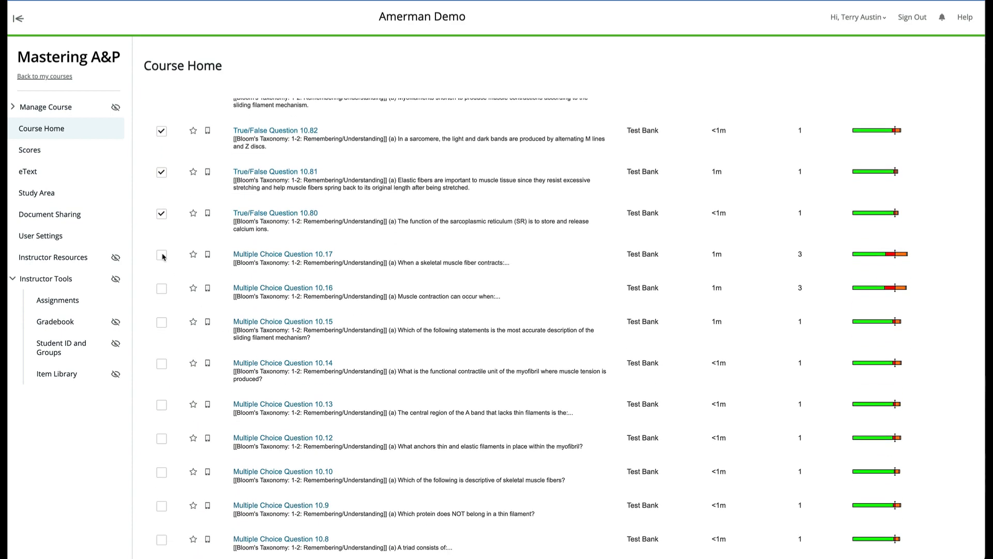
click(162, 255)
click(162, 288)
click(162, 323)
click(162, 364)
click(162, 406)
click(161, 439)
click(163, 472)
- Select Multiple Choice Questions 10.21, 10.20, 10.19 and 10.18 in section 10.3, Skeletal Muscle Fibers as Electrically Excitable Cells
scroll(301, 410, down, 9)
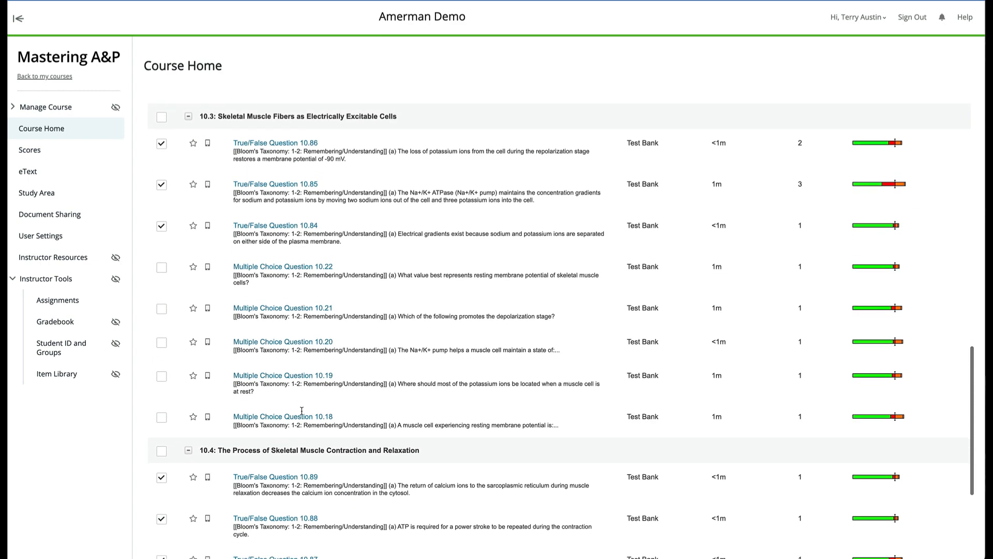
scroll(302, 410, down, 2)
click(161, 244)
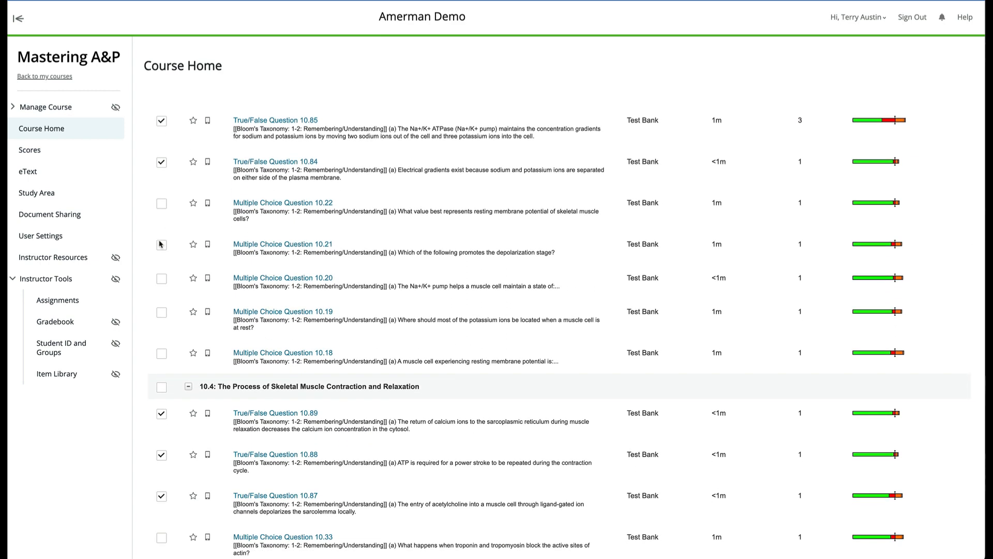
click(162, 280)
click(163, 312)
- Select Multiple Choice Questions 10.30, 10.29, 10.28, 10.27 and 10.26 in section 10.4
scroll(161, 359, down, 10)
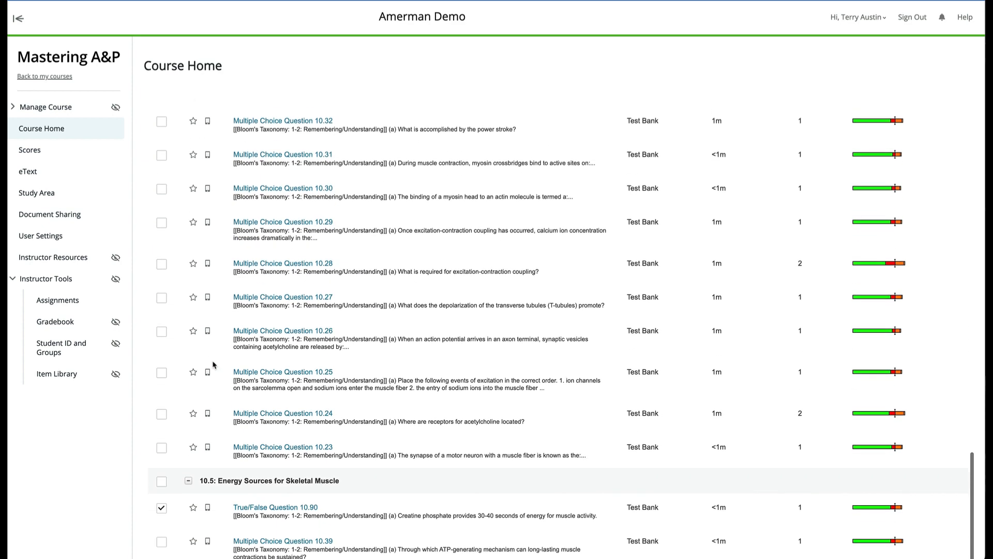
click(162, 176)
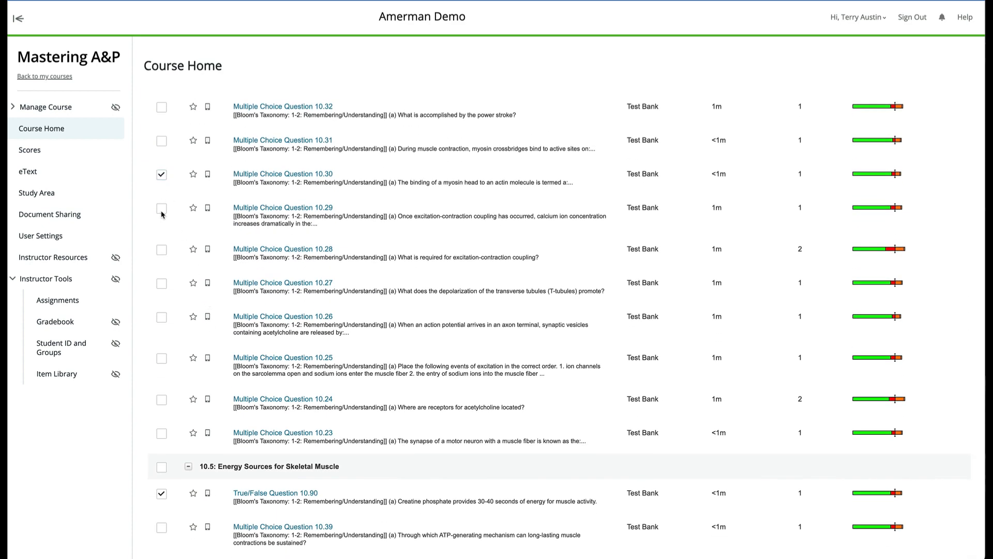
click(162, 210)
click(162, 250)
click(162, 286)
- Return to the Organization stage and mark the unpooled multiple choice items 11 through 16, Questions 10.11 to 10.2
scroll(352, 306, up, 15)
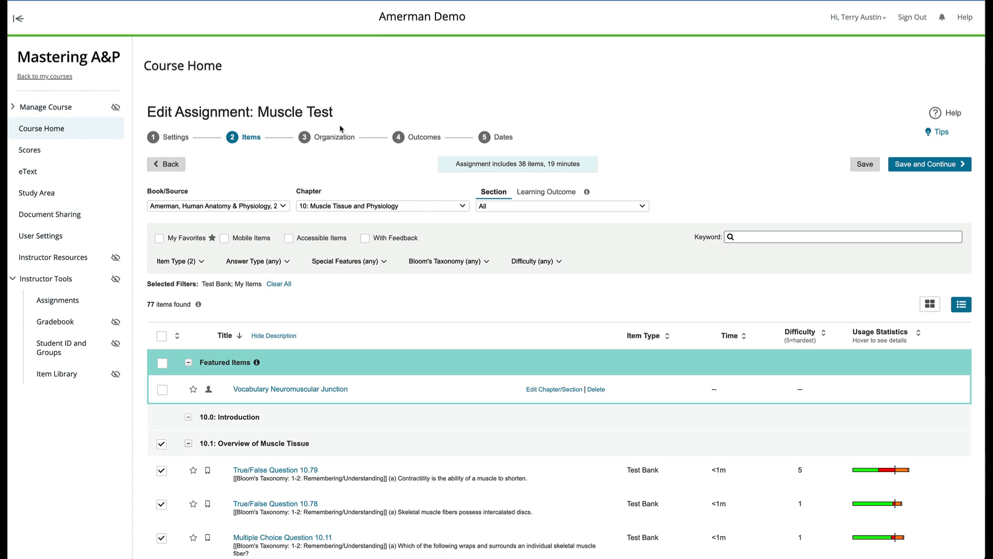
click(335, 137)
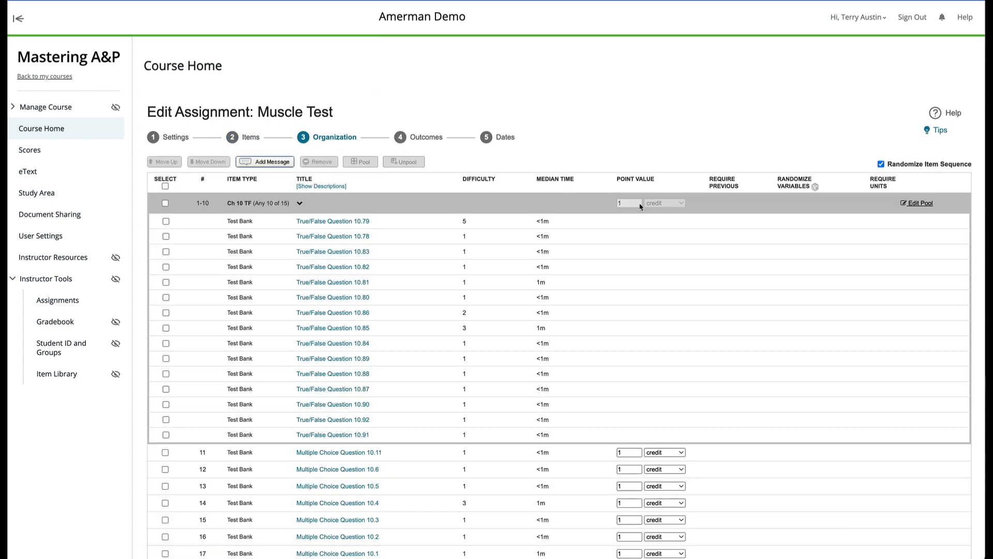
scroll(640, 206, down, 5)
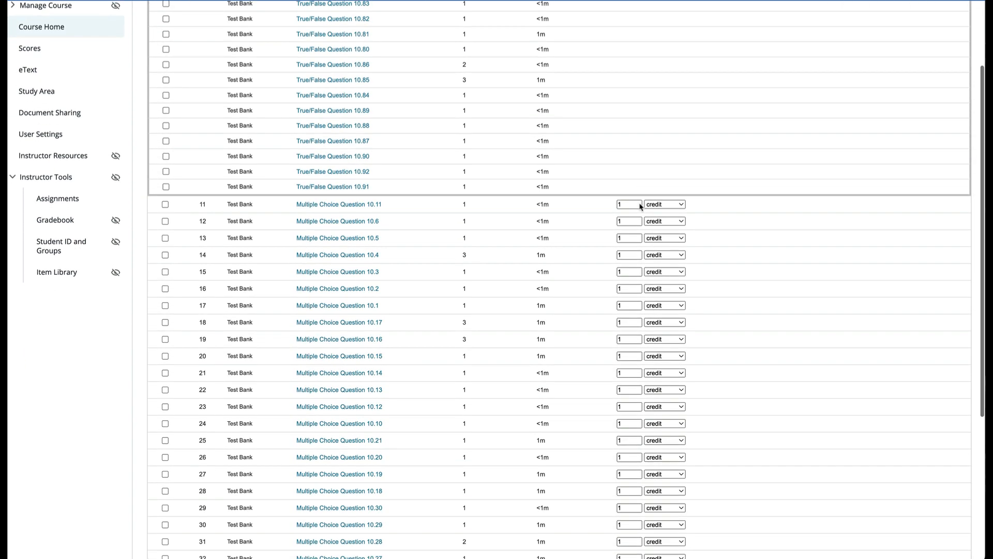
scroll(640, 207, up, 3)
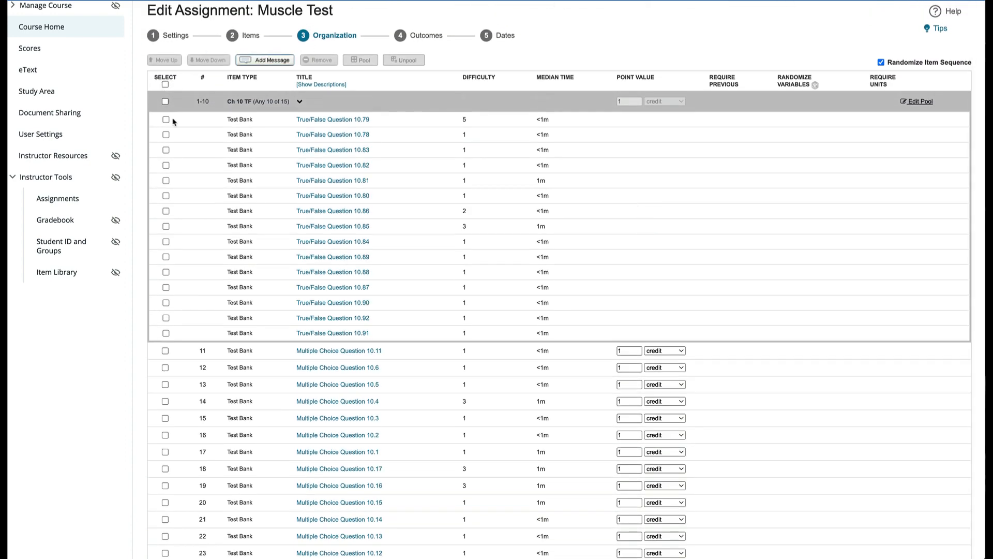
click(165, 351)
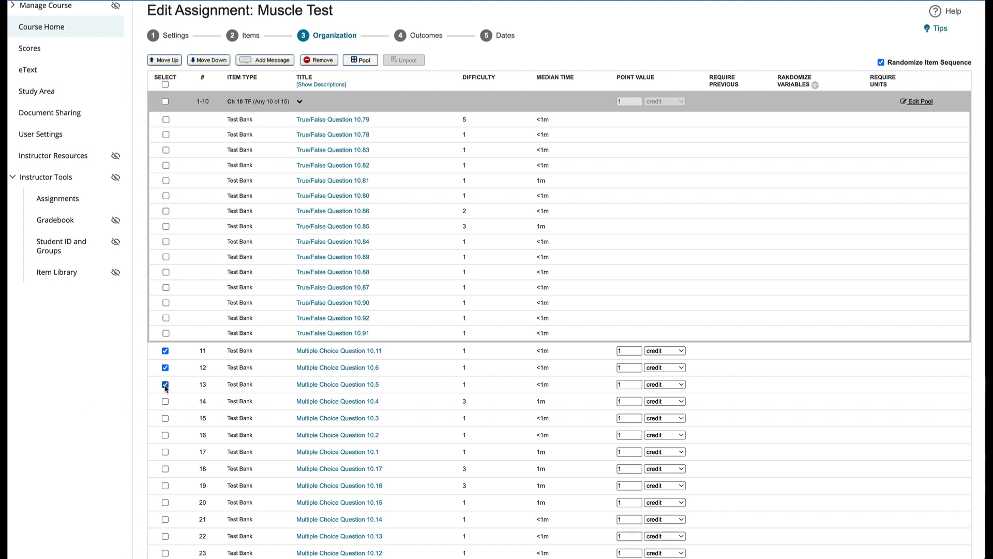
scroll(165, 403, down, 3)
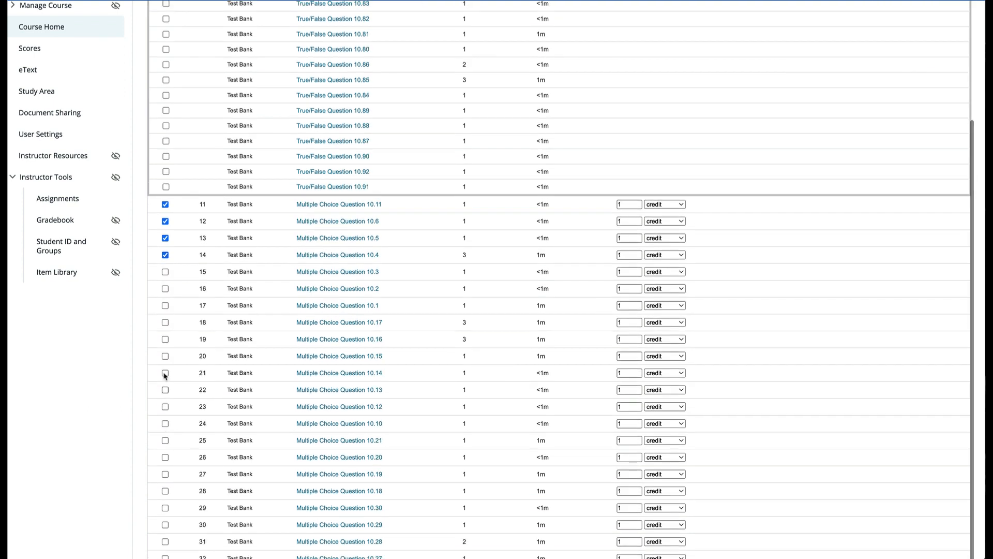
click(166, 289)
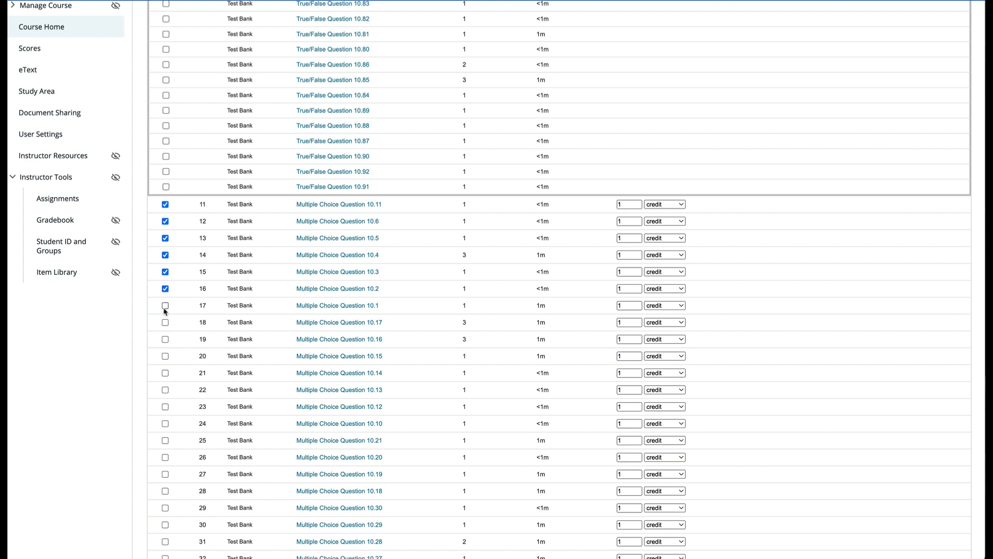
- Mark the remaining unpooled multiple choice items 17 through 33, from Question 10.1 down to Question 10.26
click(165, 339)
click(165, 356)
click(165, 373)
click(165, 389)
click(165, 407)
click(165, 424)
click(165, 441)
click(165, 457)
scroll(165, 457, down, 3)
click(165, 302)
click(165, 319)
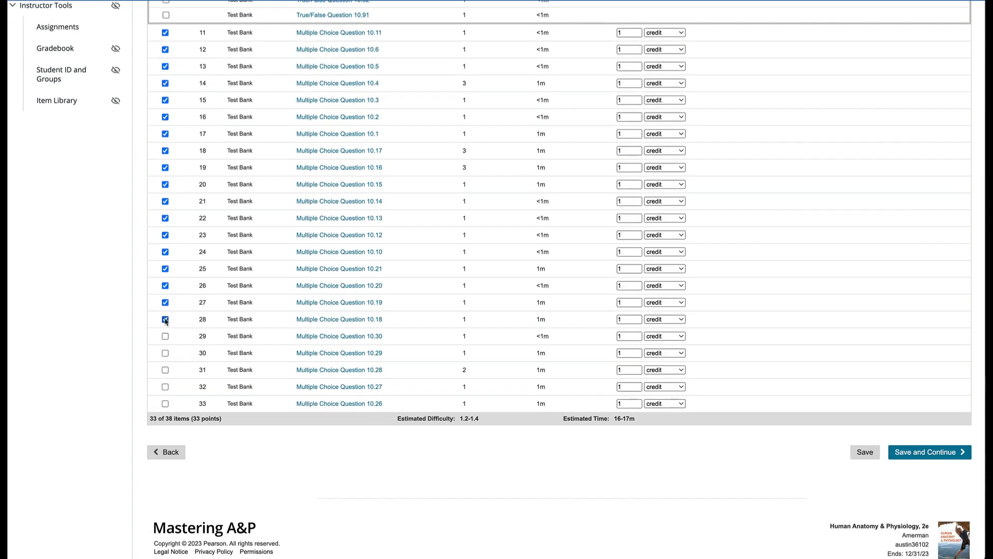
click(165, 336)
click(165, 353)
- Pool the marked multiple choice questions as Ch 10 MC with 15 items per student
scroll(165, 404, up, 8)
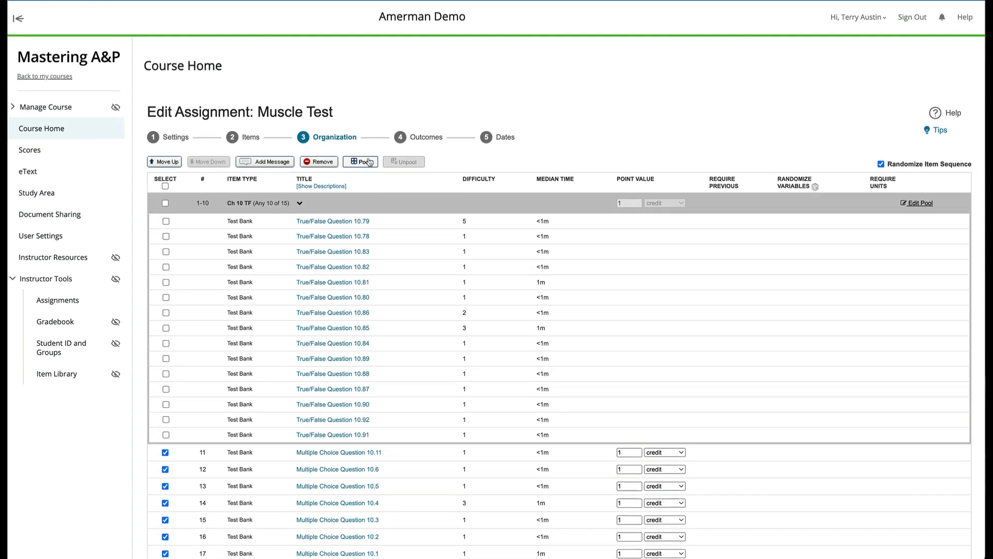
click(367, 161)
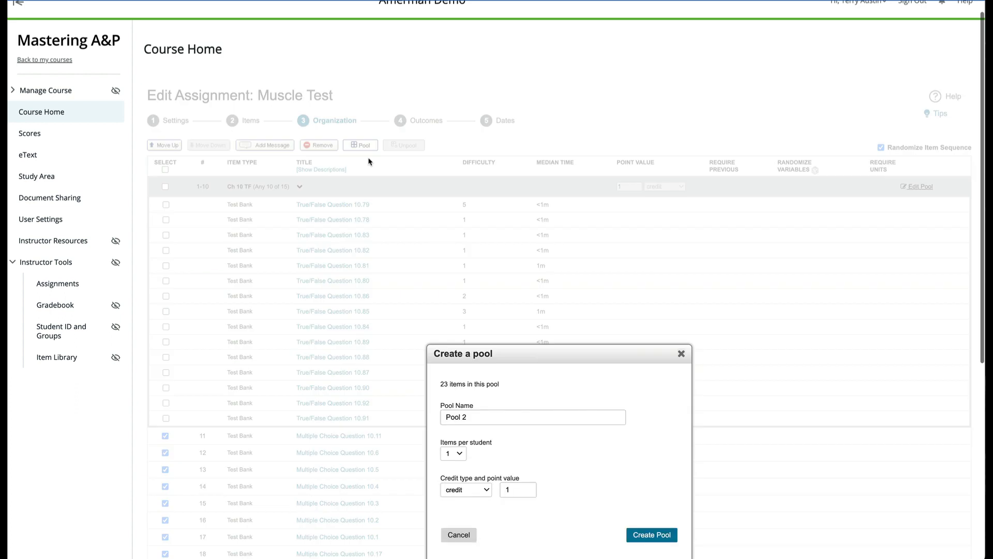
triple_click(485, 416)
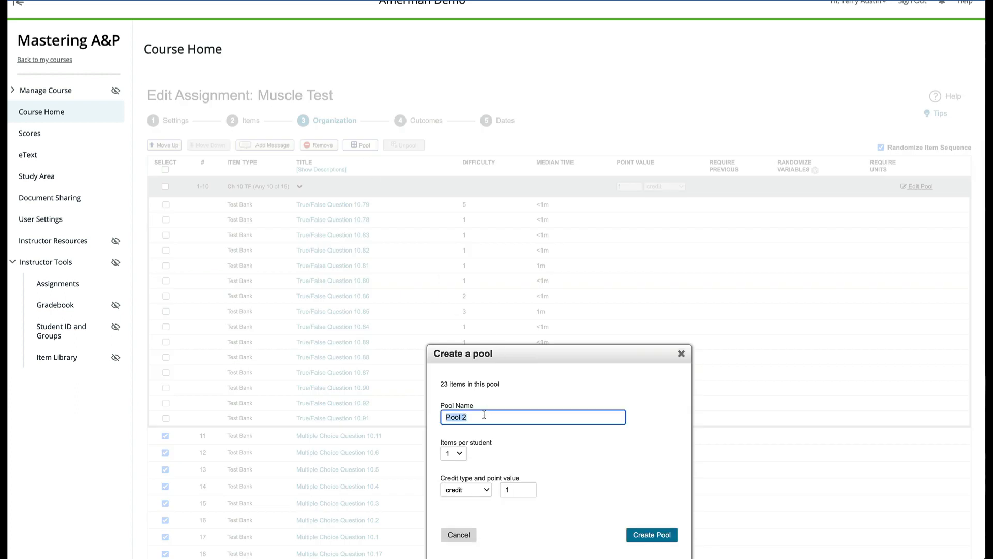
text(Ch 10 MC)
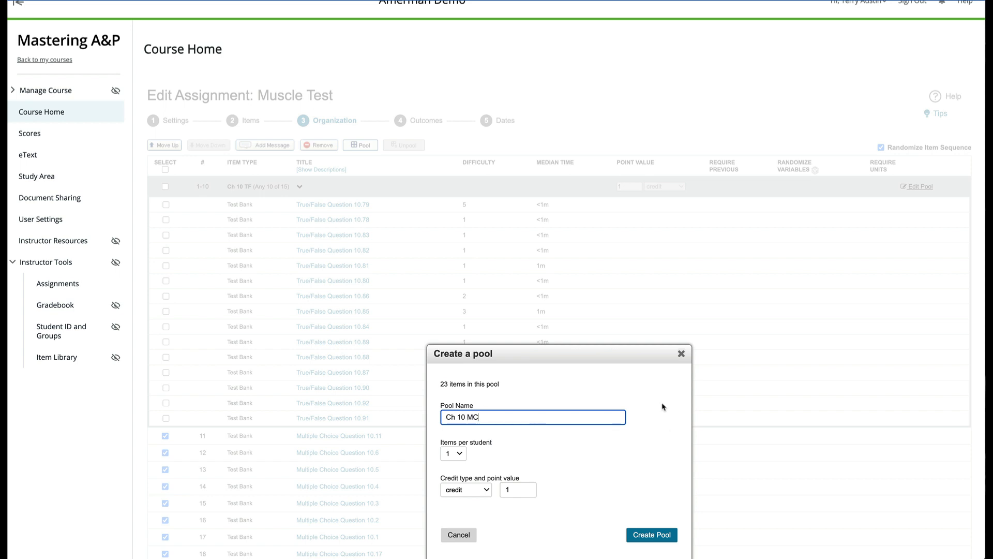
scroll(662, 407, down, 3)
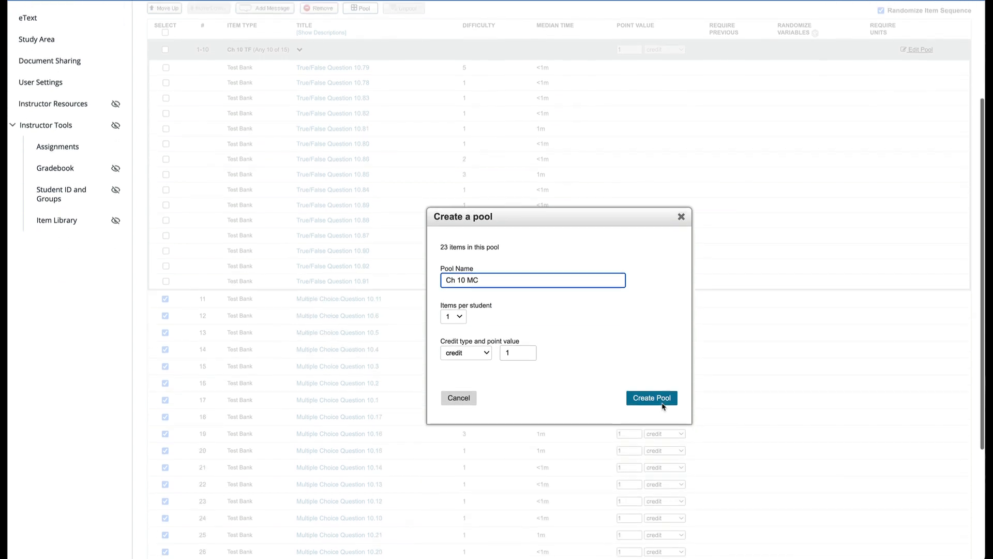
click(460, 309)
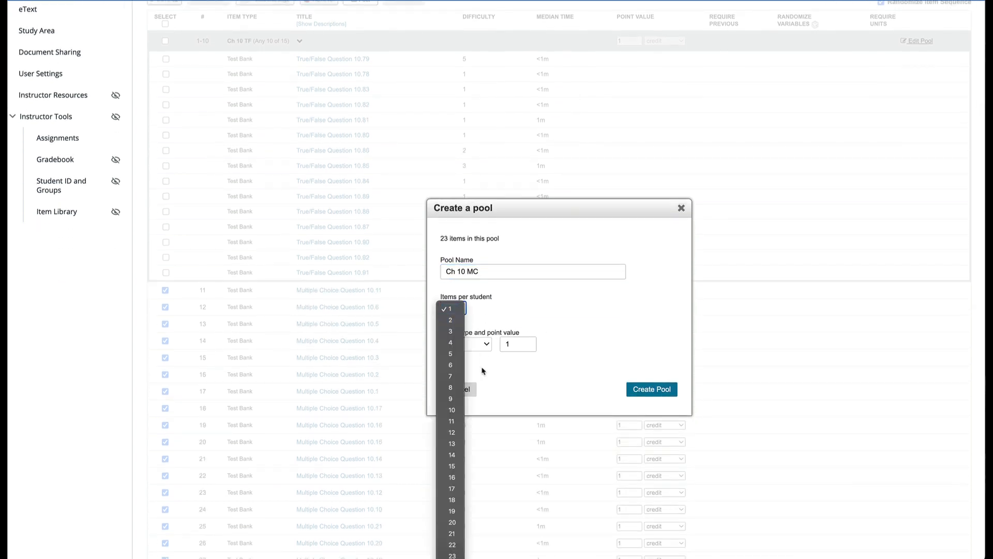
click(453, 466)
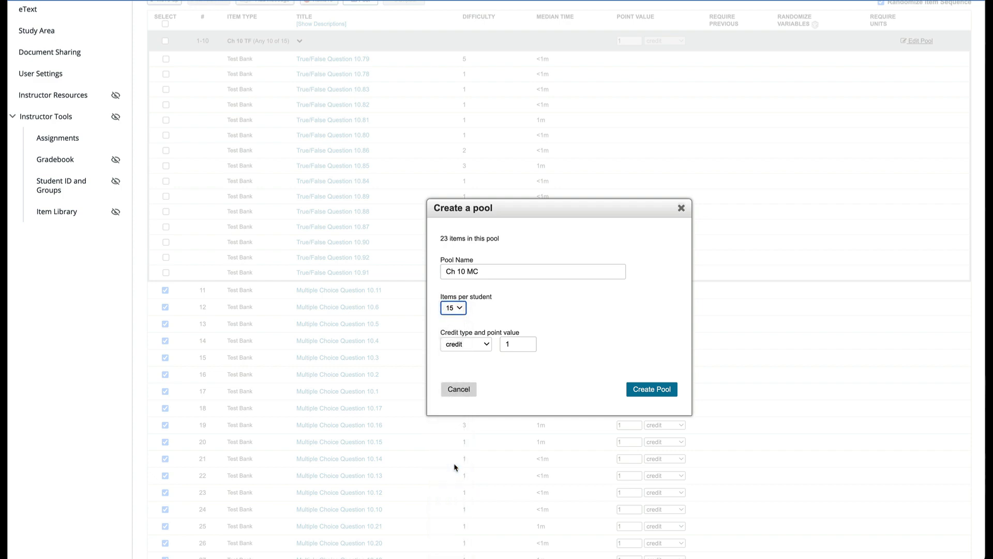
click(652, 392)
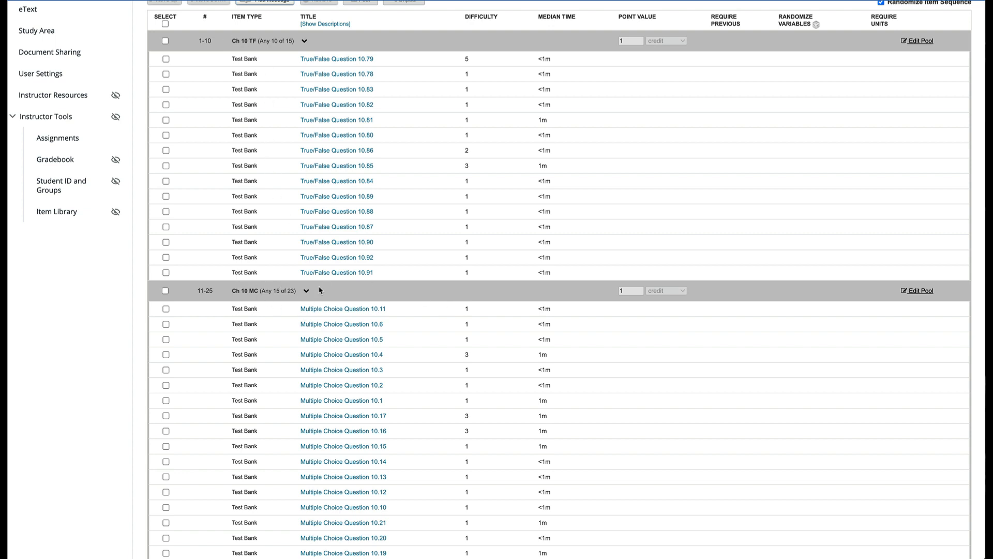
- Return to the Items stage and switch the chapter to 9: The Muscular System
scroll(328, 290, up, 3)
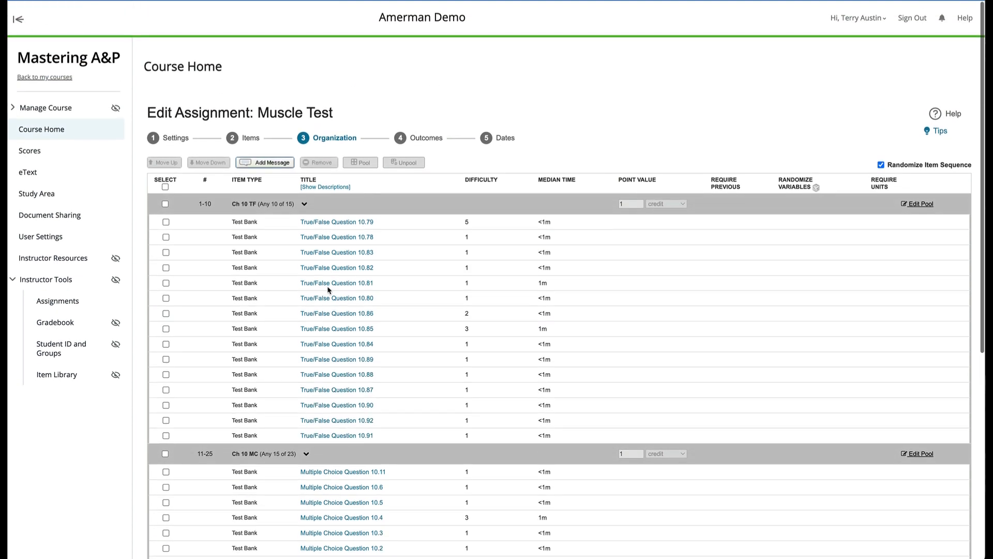
click(258, 139)
click(397, 205)
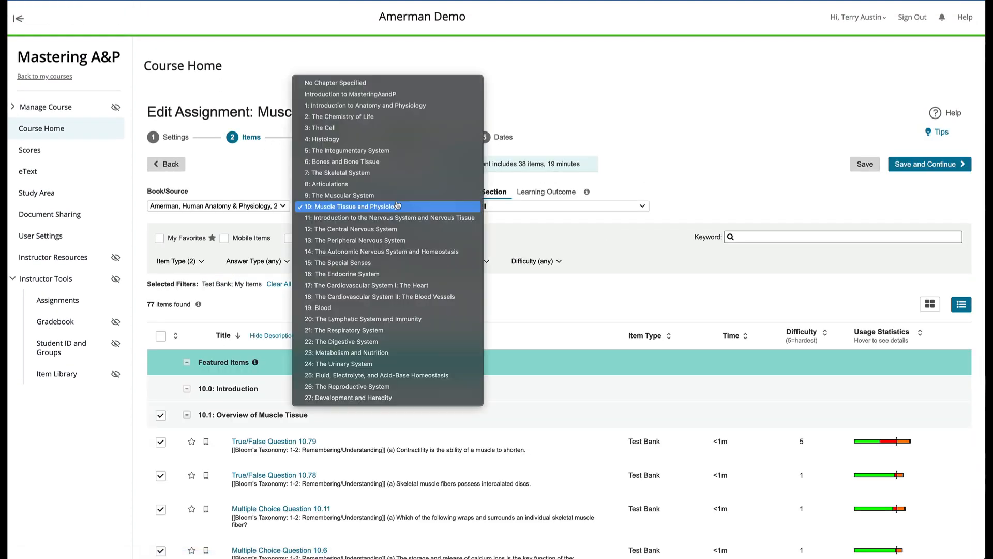
click(353, 195)
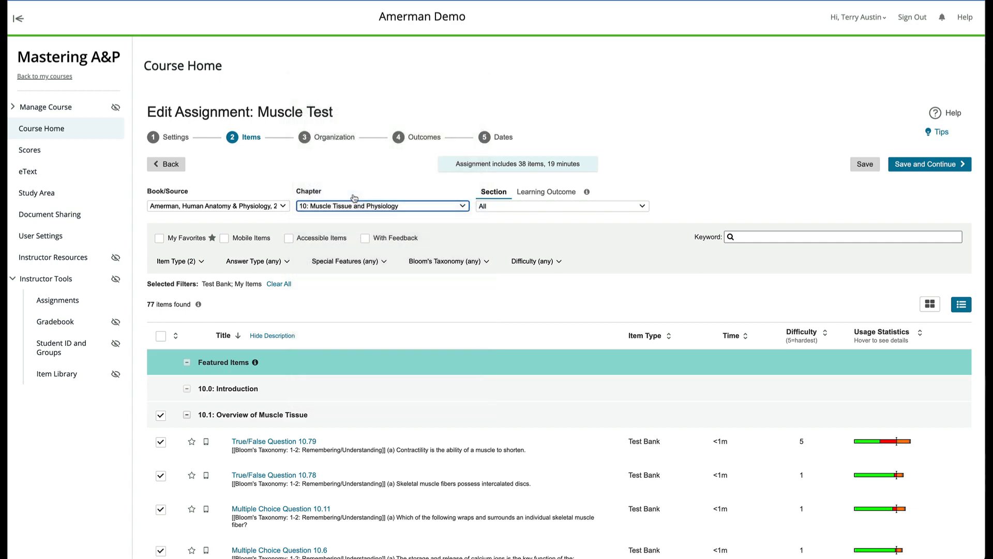
- Select True/False Questions 9.74 to 9.71 in section 9.1, 9.77 to 9.75 in section 9.2, and 9.78 in section 9.3
scroll(385, 279, down, 4)
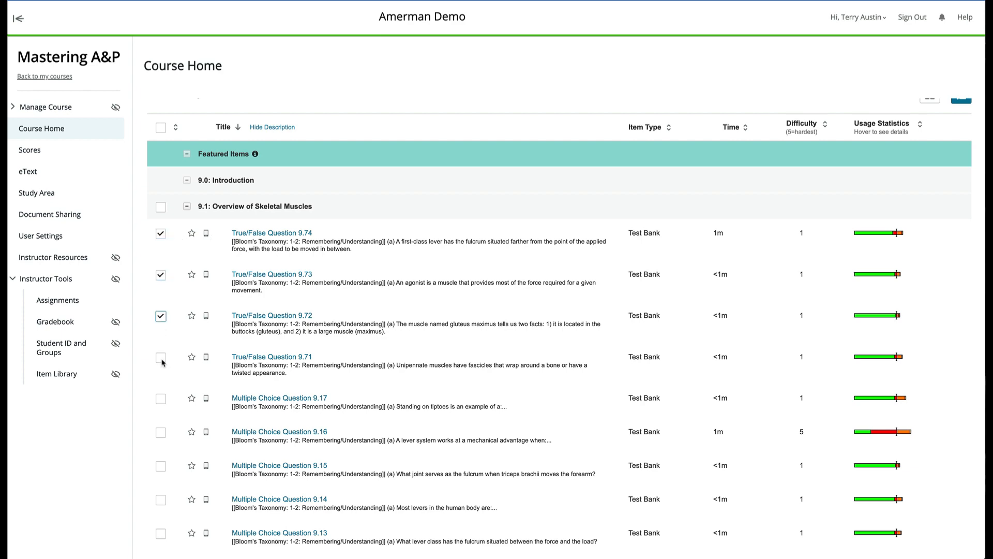
scroll(271, 339, down, 10)
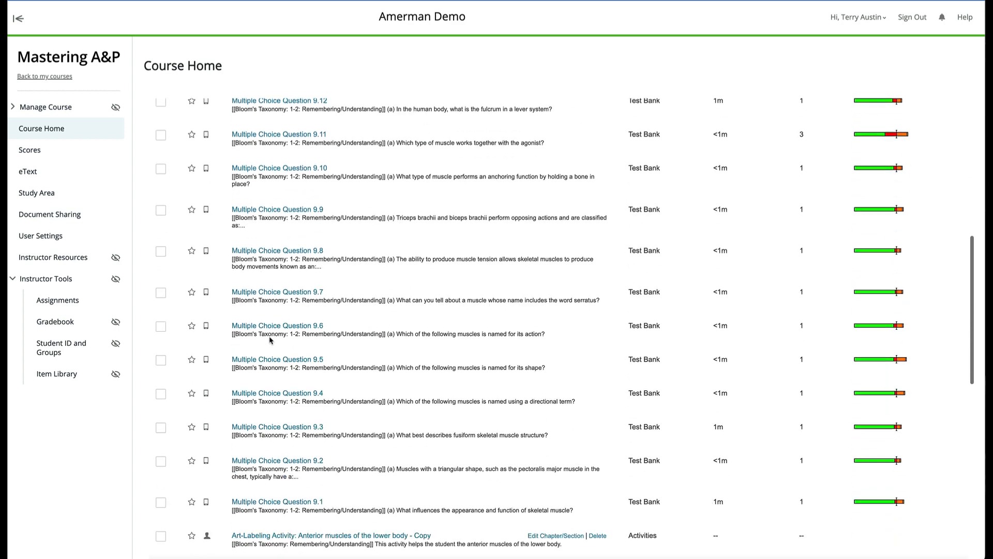
scroll(270, 340, down, 5)
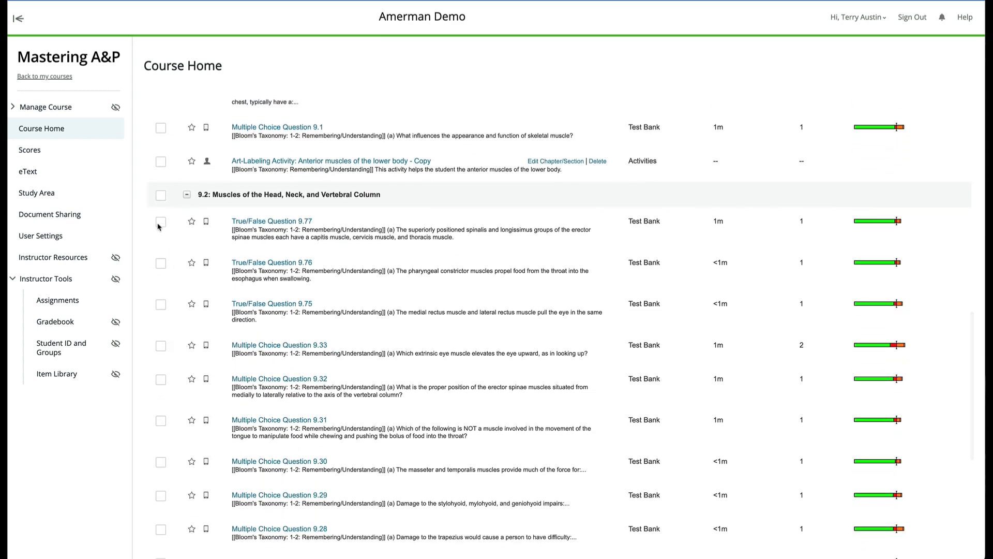
click(161, 263)
scroll(265, 322, down, 13)
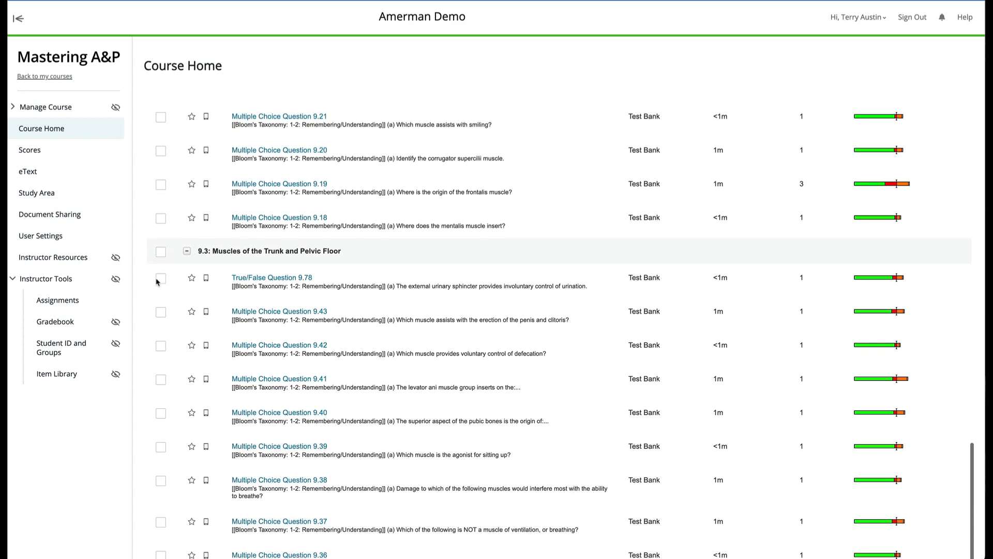
click(161, 279)
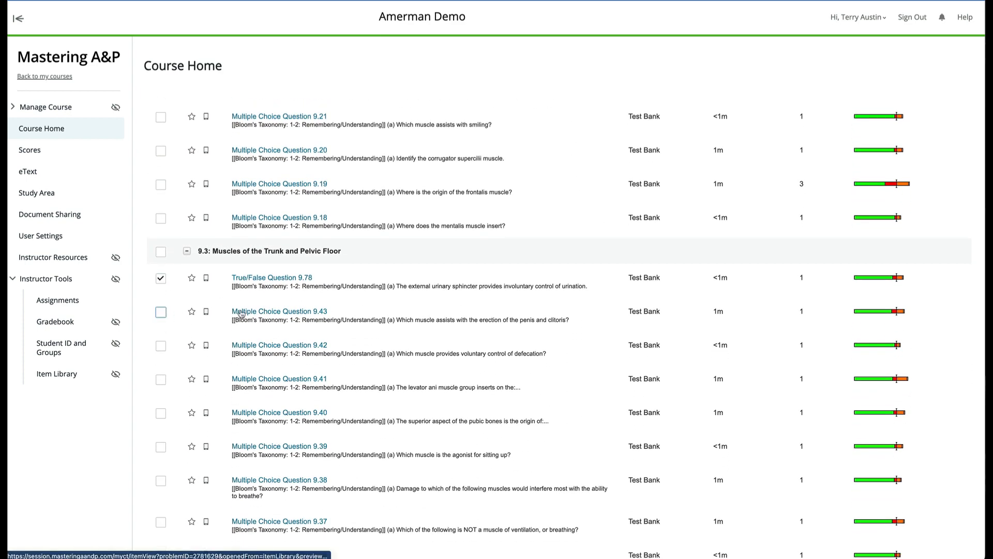
- Select the remaining True/False Questions 9.79, 9.81, 9.80 and 9.82 from section 9.4 through section 9.6
scroll(238, 305, down, 10)
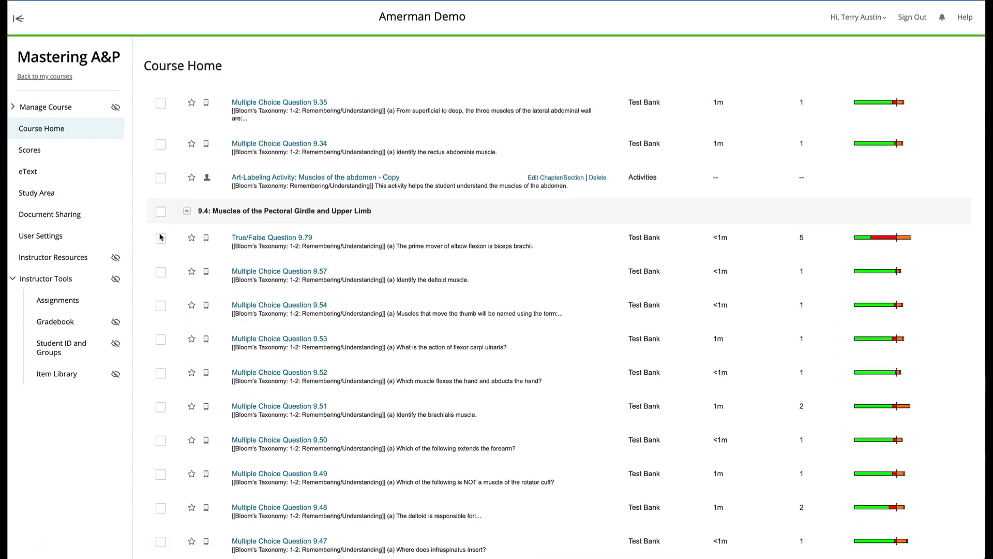
scroll(160, 235, down, 10)
click(160, 183)
scroll(162, 218, down, 8)
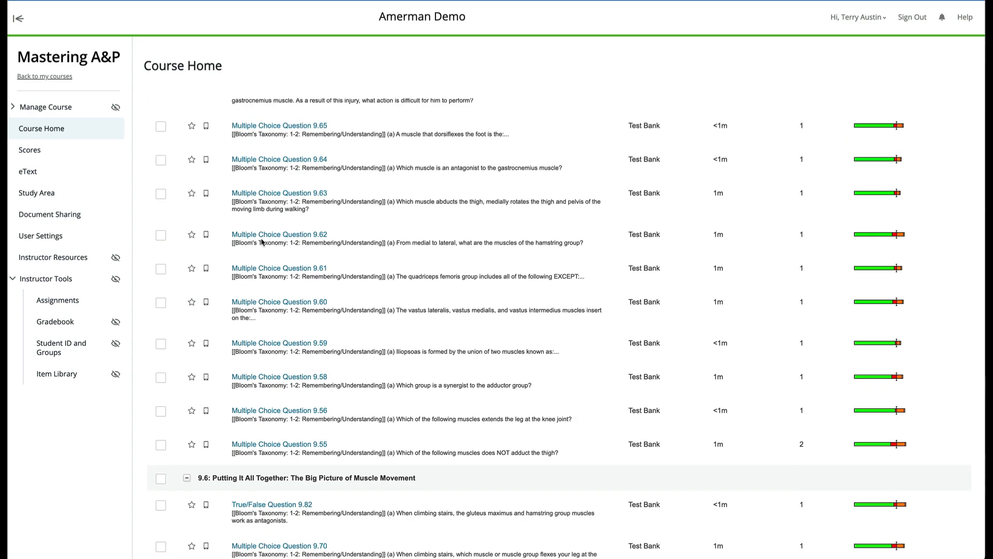
click(161, 333)
scroll(363, 324, down, 3)
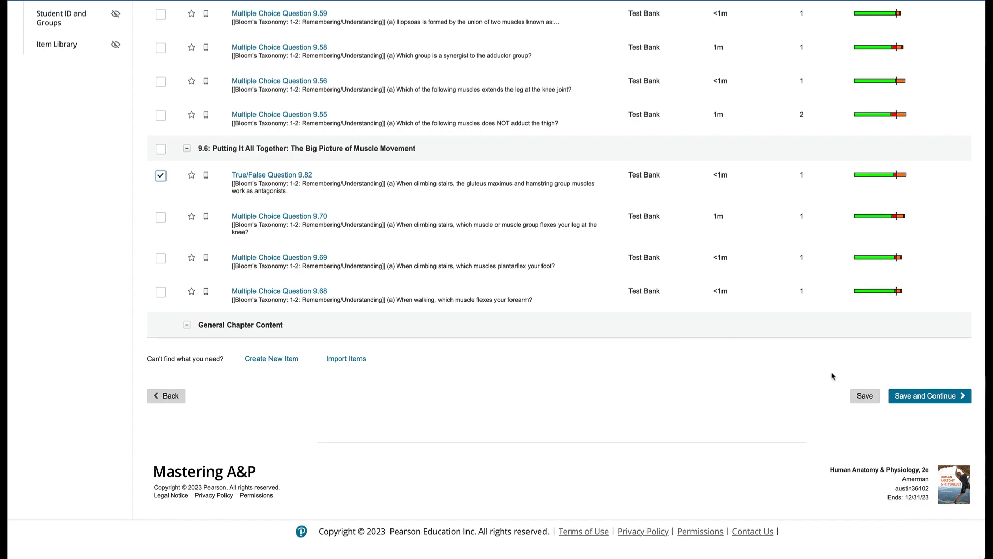
- Return to the Organization stage and mark the unpooled true/false items 26 through 37, Questions 9.74 to 9.82
scroll(530, 223, up, 20)
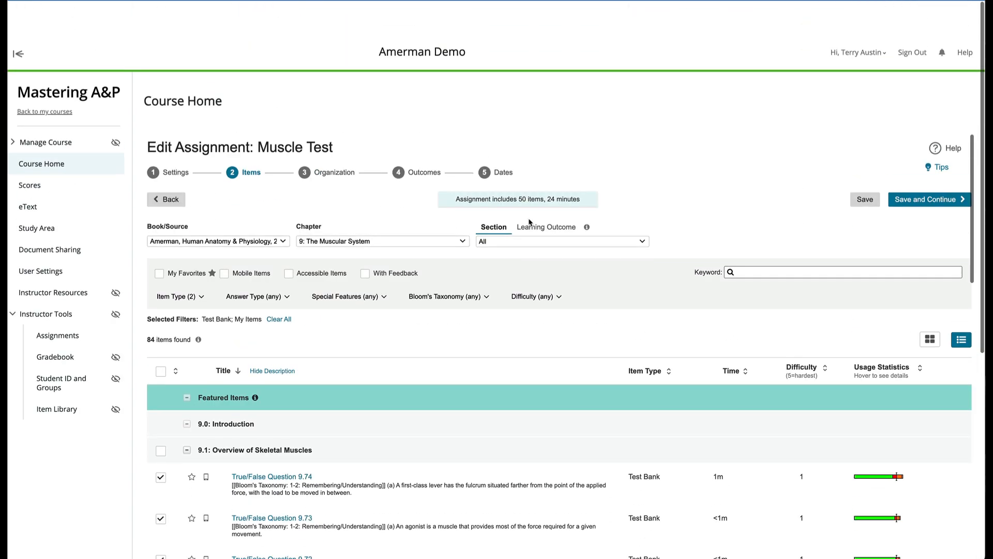
click(331, 138)
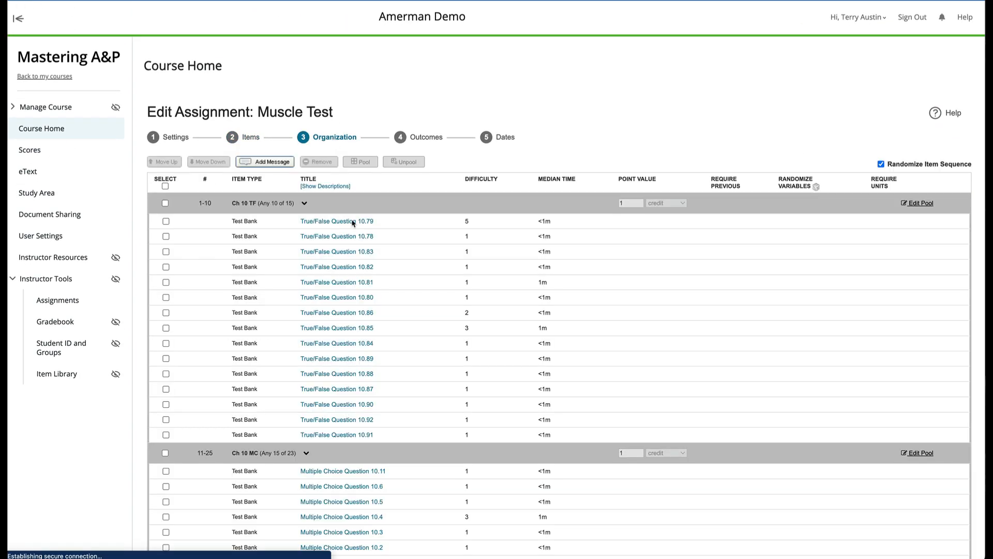
scroll(353, 227, down, 10)
scroll(357, 255, down, 15)
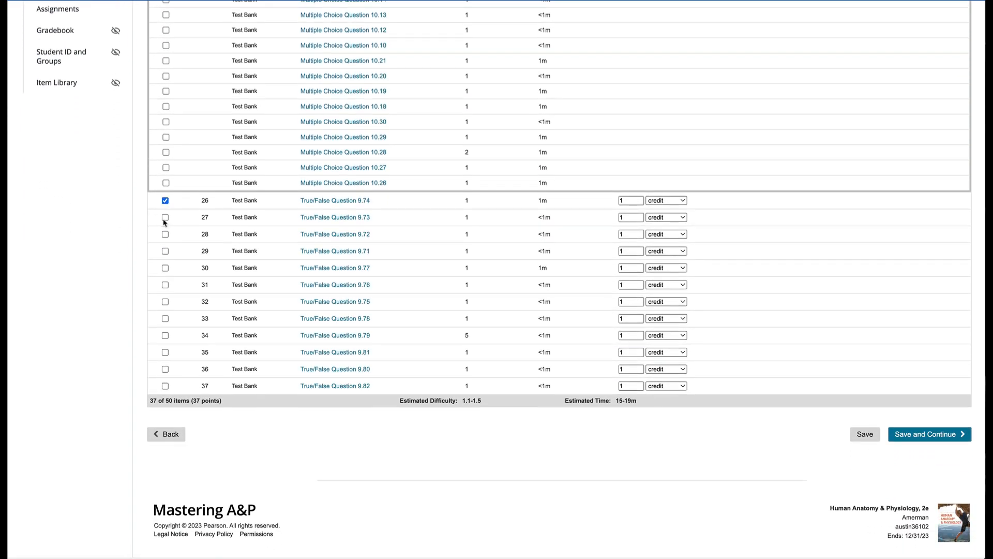
click(165, 235)
click(166, 285)
click(165, 336)
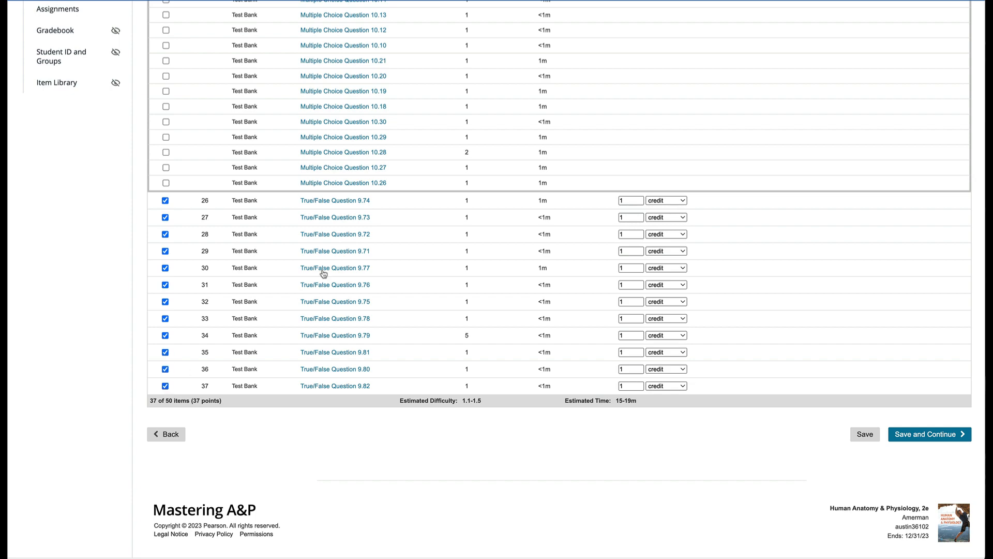
- Pool the marked true/false questions as Ch 9 TF with 8 items per student
scroll(323, 273, up, 15)
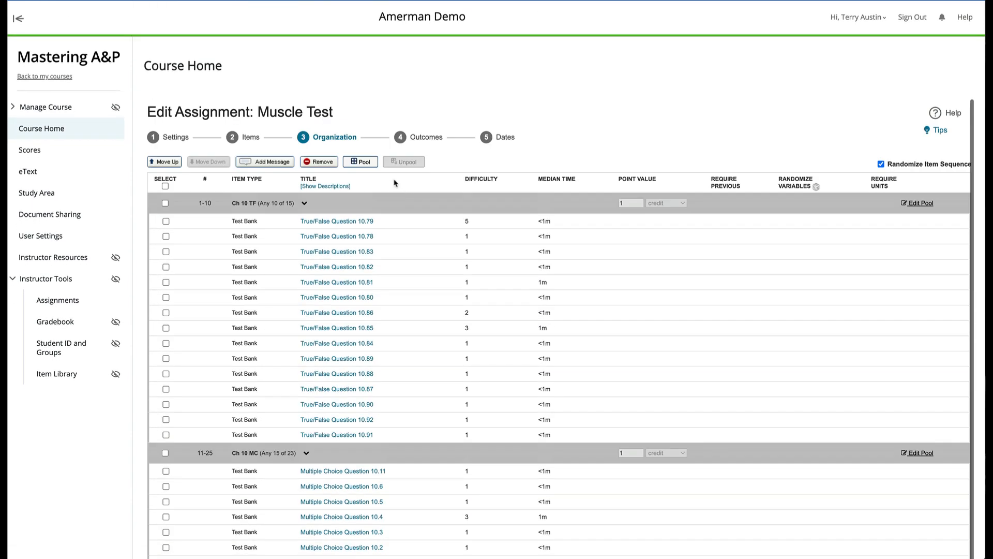
click(362, 162)
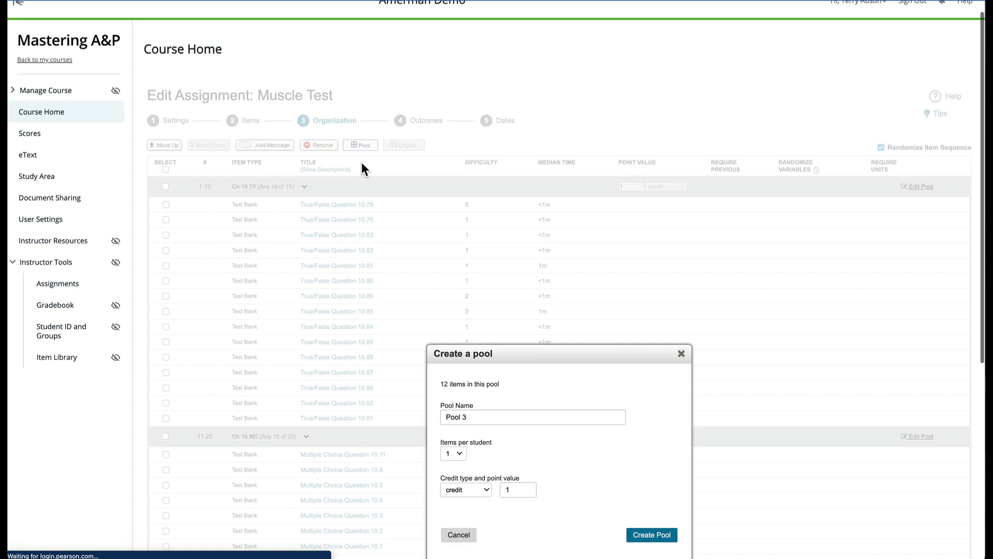
triple_click(479, 415)
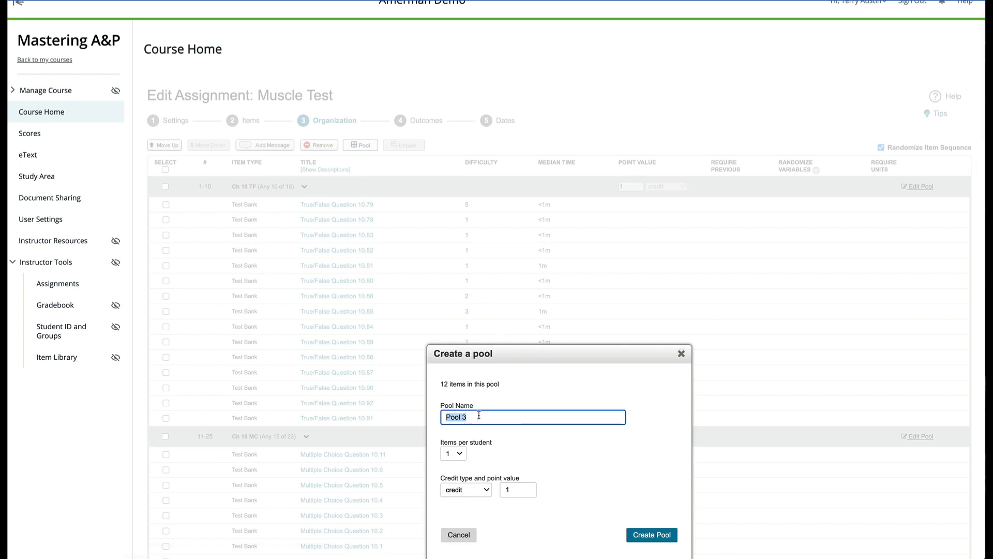
text(Ch 9)
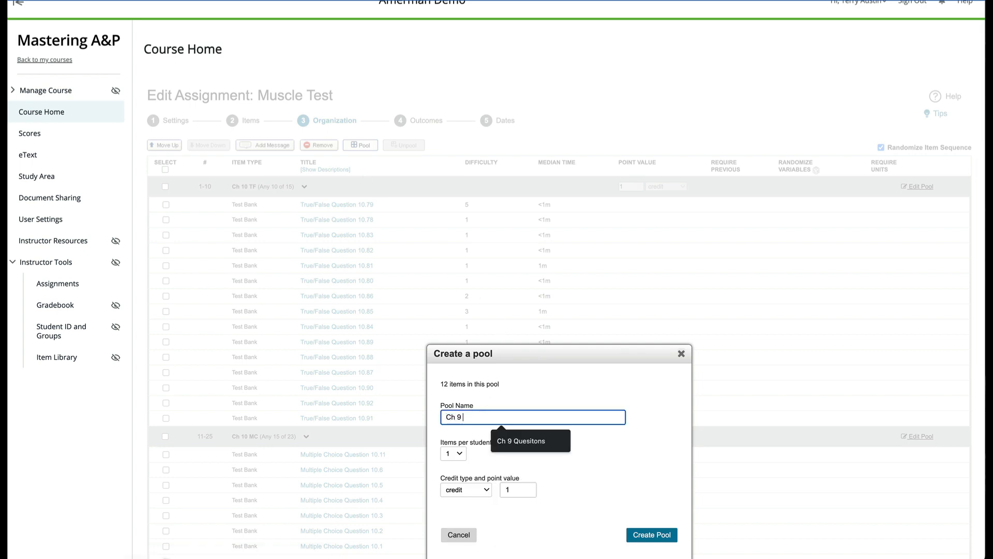
text( TF)
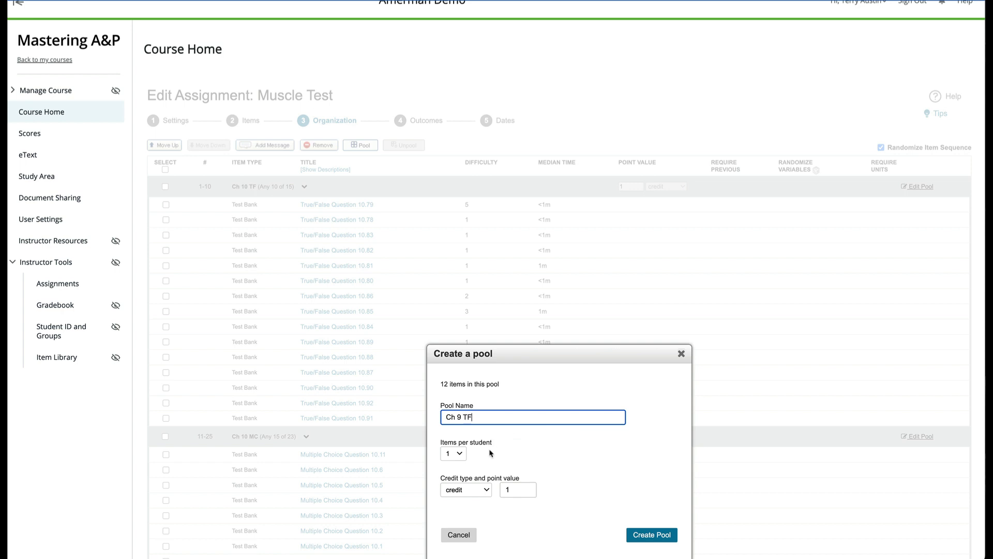
click(458, 454)
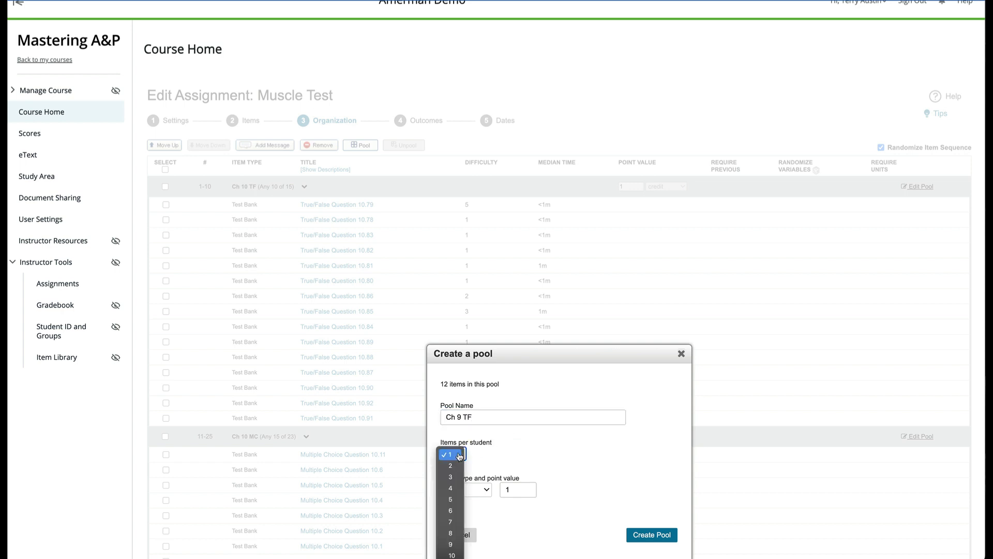
click(450, 533)
click(654, 534)
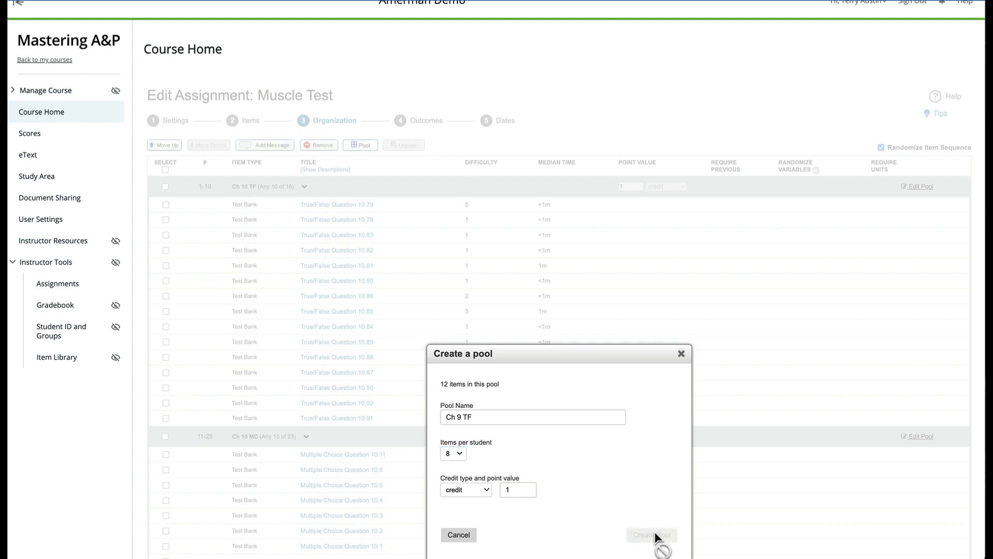
scroll(524, 399, down, 6)
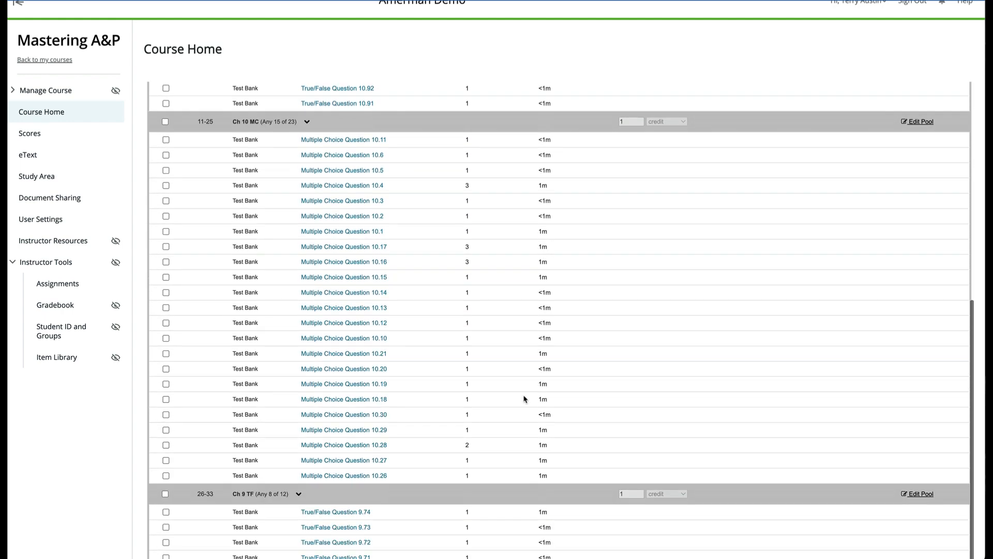
scroll(524, 399, down, 6)
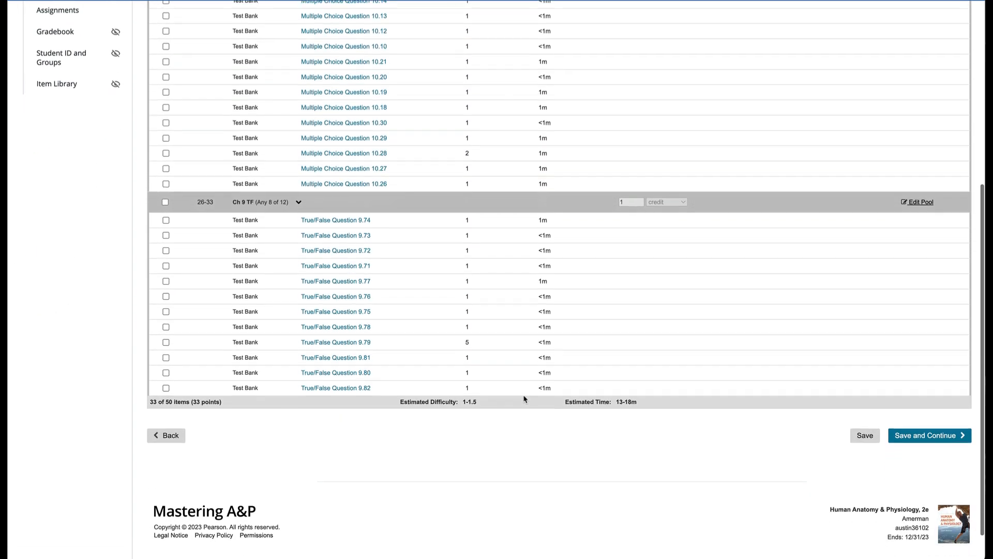
- Return to the Items stage and select Multiple Choice Questions 9.17 to 9.13 in section 9.1
scroll(524, 399, up, 15)
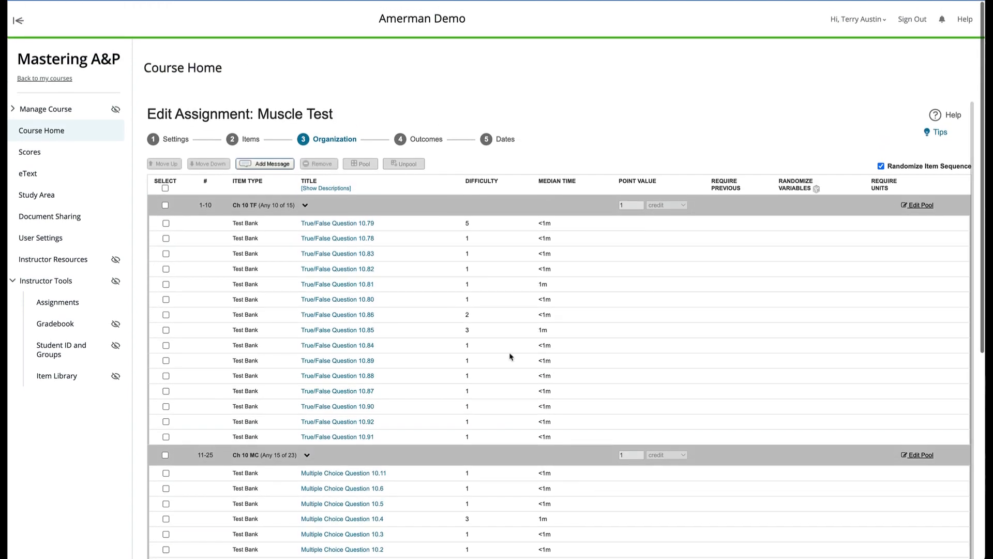
click(244, 137)
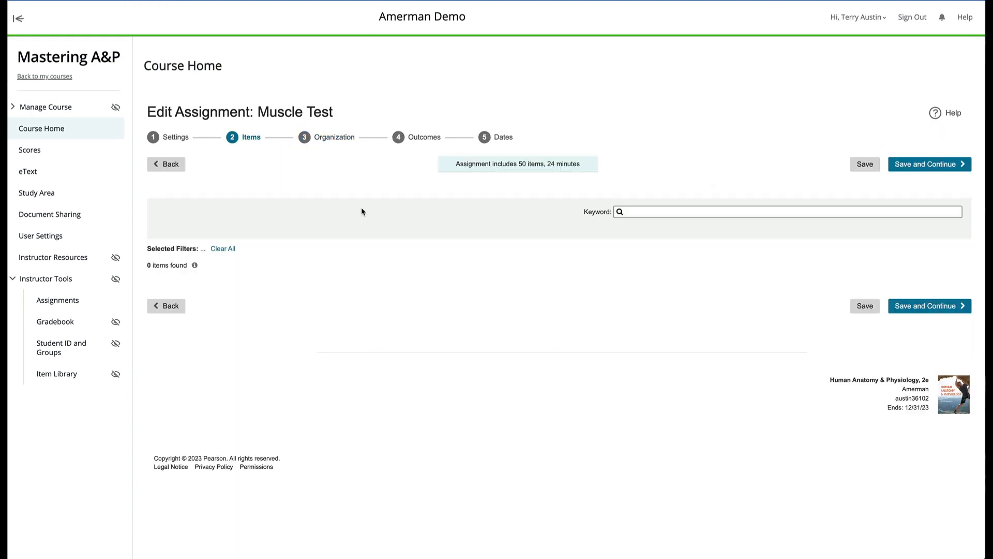
scroll(387, 256, down, 3)
scroll(387, 255, down, 5)
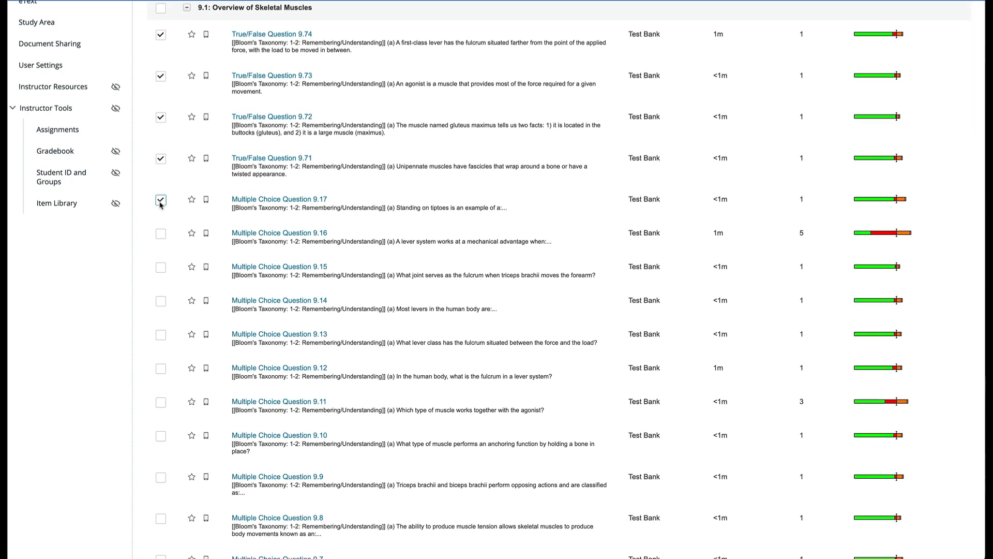
click(161, 234)
click(161, 268)
click(161, 301)
click(161, 334)
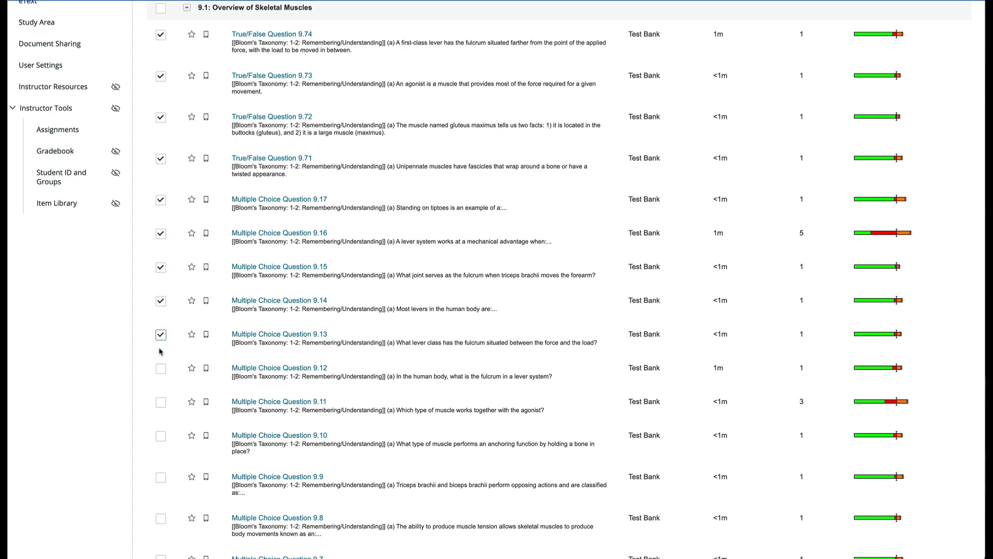
- Select Multiple Choice Questions 9.12, 9.11, 9.10, 9.9 and 9.8 in section 9.1
click(161, 404)
click(161, 436)
click(161, 477)
click(161, 518)
scroll(161, 513, down, 6)
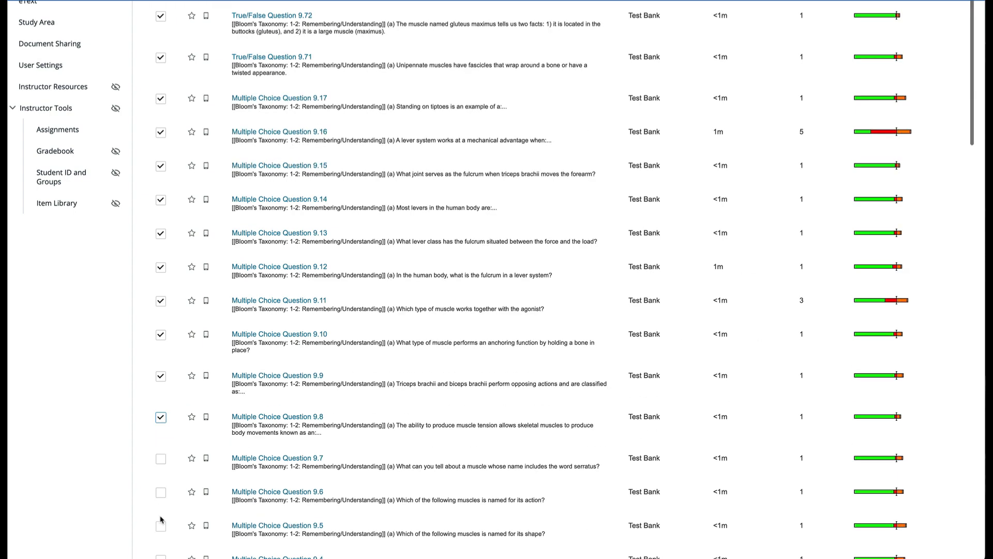
- Select the remaining Multiple Choice Questions 9.1 through 9.7 in section 9.1
click(161, 443)
click(161, 402)
click(161, 368)
click(161, 334)
click(161, 301)
click(161, 267)
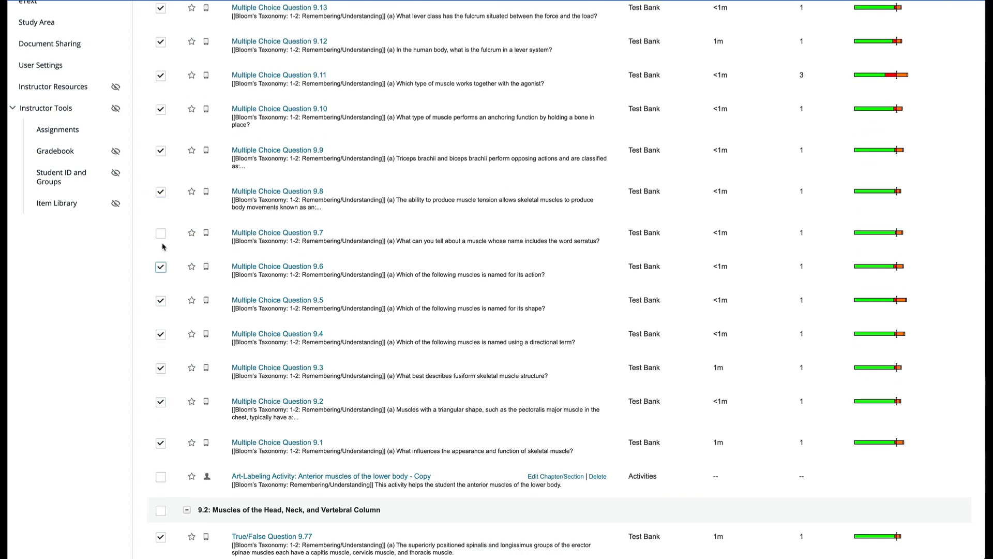
click(161, 233)
- Select Multiple Choice Questions 9.33 down to 9.26 in section 9.2, Muscles of the Head, Neck, and Vertebral Column
scroll(162, 235, down, 7)
click(161, 303)
click(161, 336)
click(161, 378)
click(161, 419)
click(161, 453)
click(160, 486)
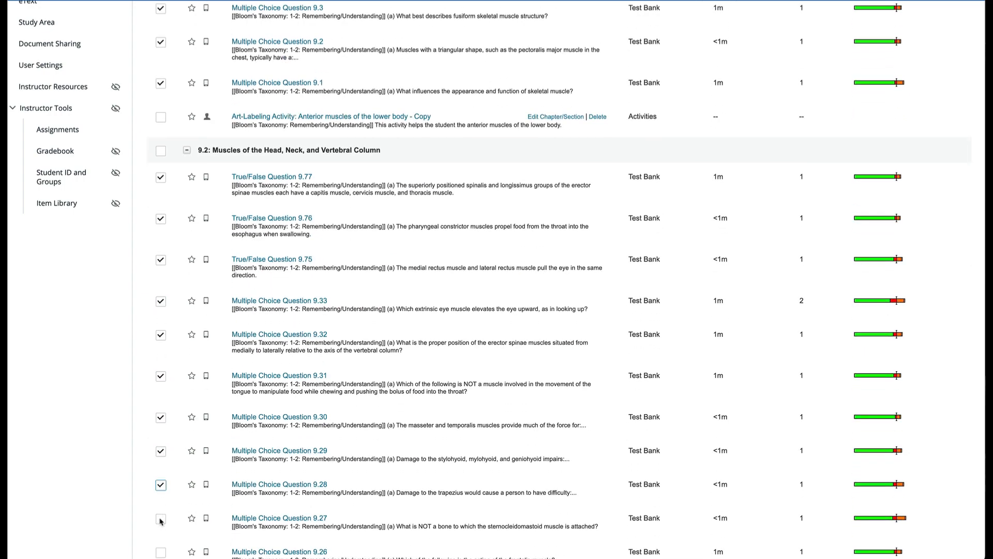
click(161, 519)
click(161, 553)
- Open the Organization stage of the Muscle Test assignment and find the unpooled Chapter 9 multiple choice questions
scroll(377, 261, up, 20)
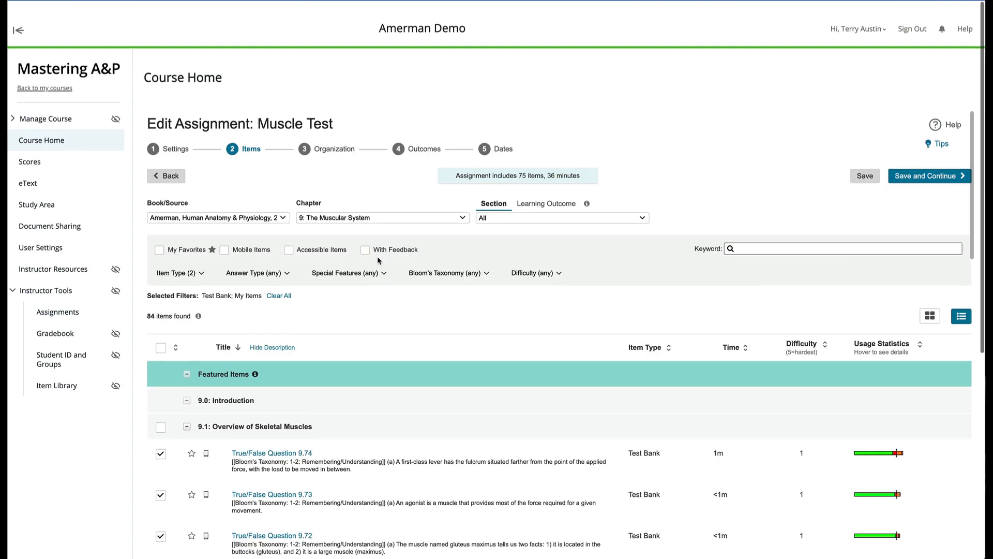
click(340, 142)
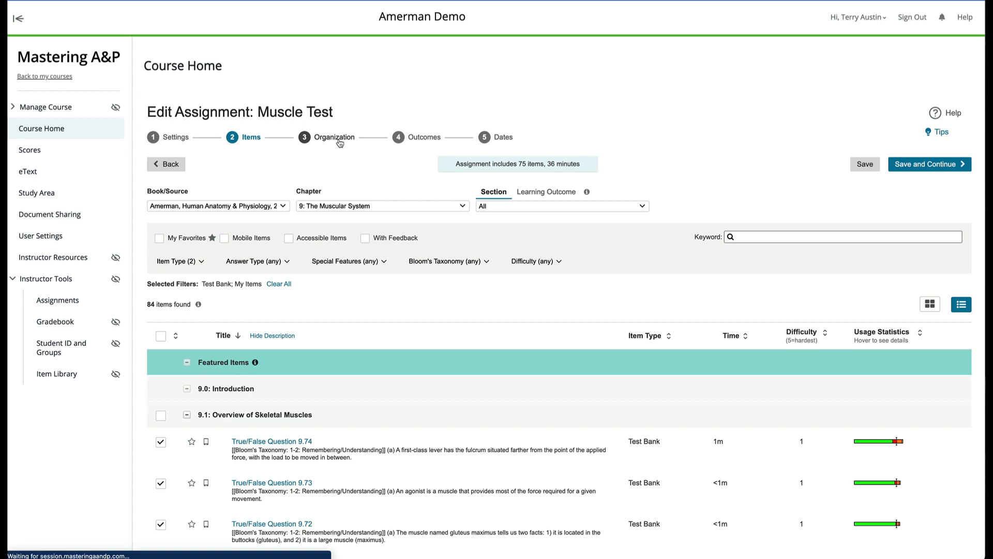
scroll(391, 225, down, 20)
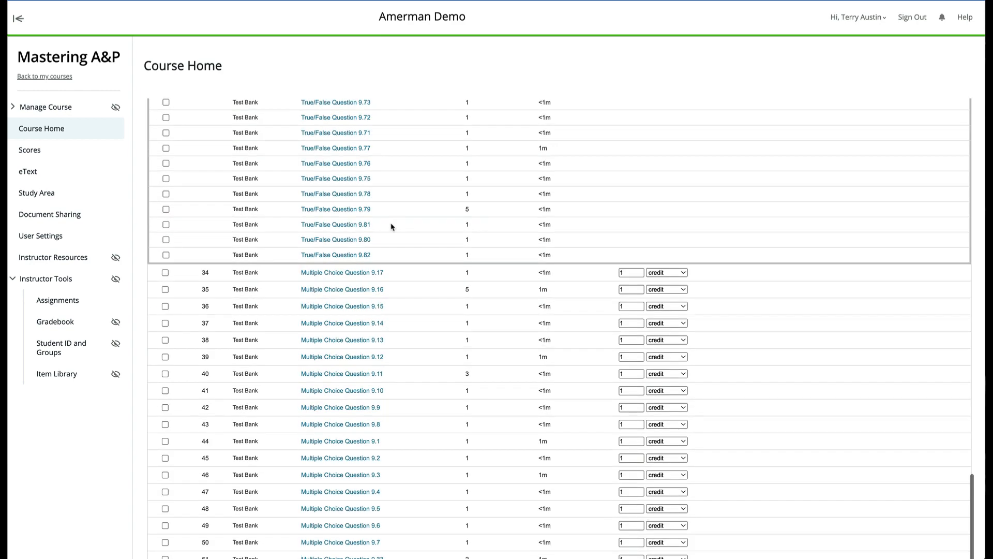
scroll(392, 227, down, 1)
scroll(391, 225, up, 1)
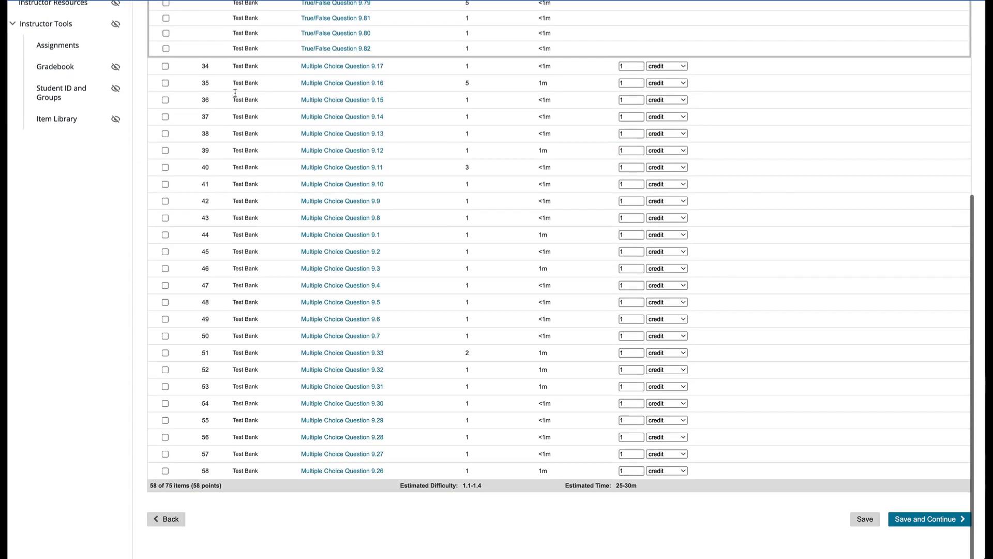
- Select Multiple Choice Questions 9.17 down to 9.8 in the assignment's item list
click(165, 66)
click(165, 82)
click(165, 100)
click(165, 116)
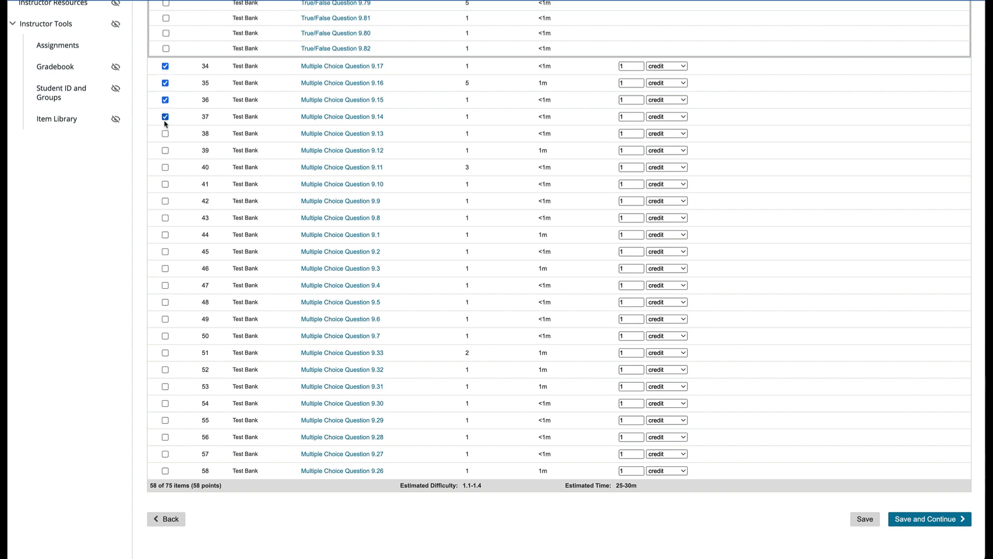
click(165, 134)
click(165, 150)
click(165, 167)
click(165, 184)
click(165, 201)
click(165, 218)
- Add Multiple Choice Questions 9.1 through 9.7 to the selection
click(166, 234)
click(165, 251)
click(165, 268)
click(165, 285)
click(165, 302)
click(165, 318)
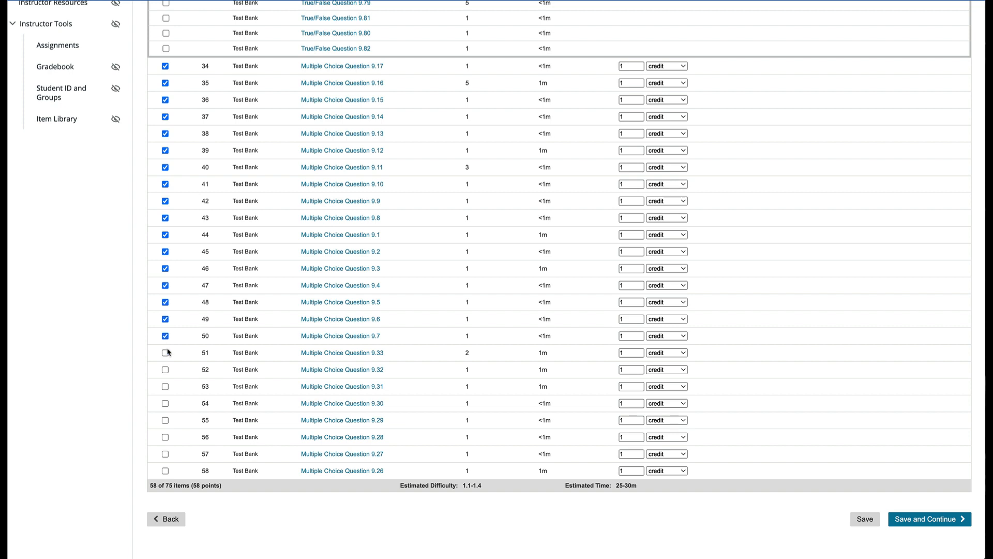
- Add the remaining Multiple Choice Questions 9.33 down to 9.26 to the selection
click(165, 353)
click(165, 369)
click(165, 386)
click(165, 403)
click(165, 420)
click(165, 437)
click(165, 455)
click(165, 470)
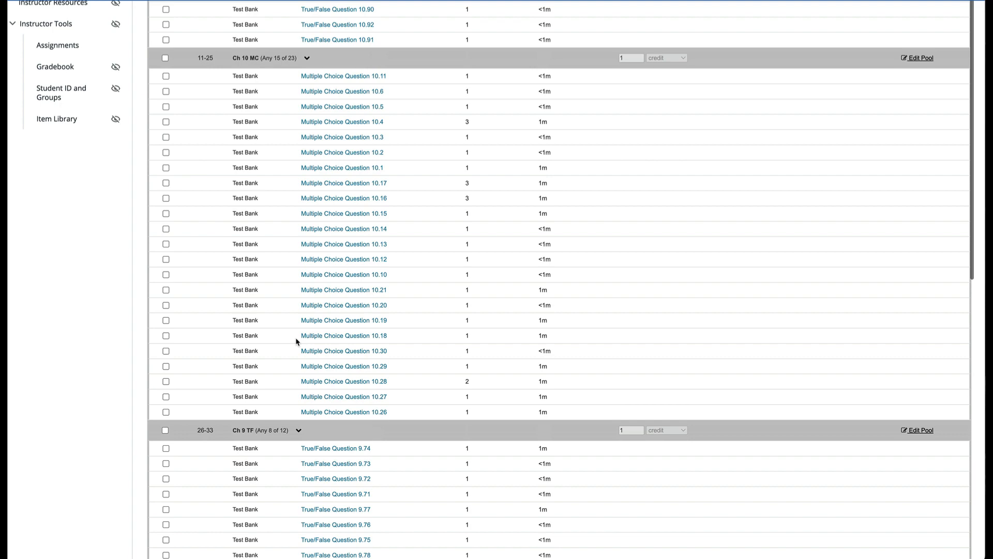
- Start a new pool from the selected questions and name it Ch 9 MC
scroll(299, 337, up, 15)
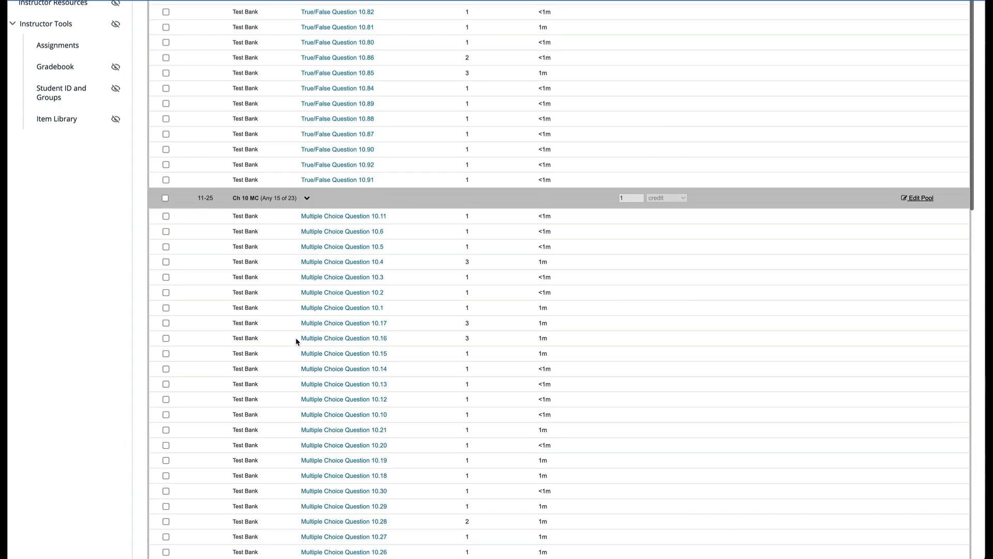
click(364, 163)
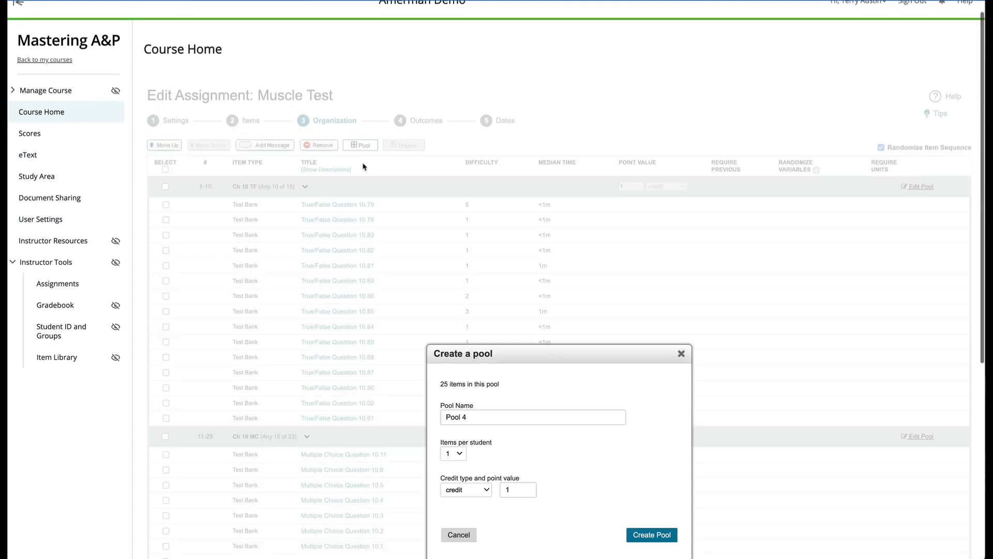
click(502, 414)
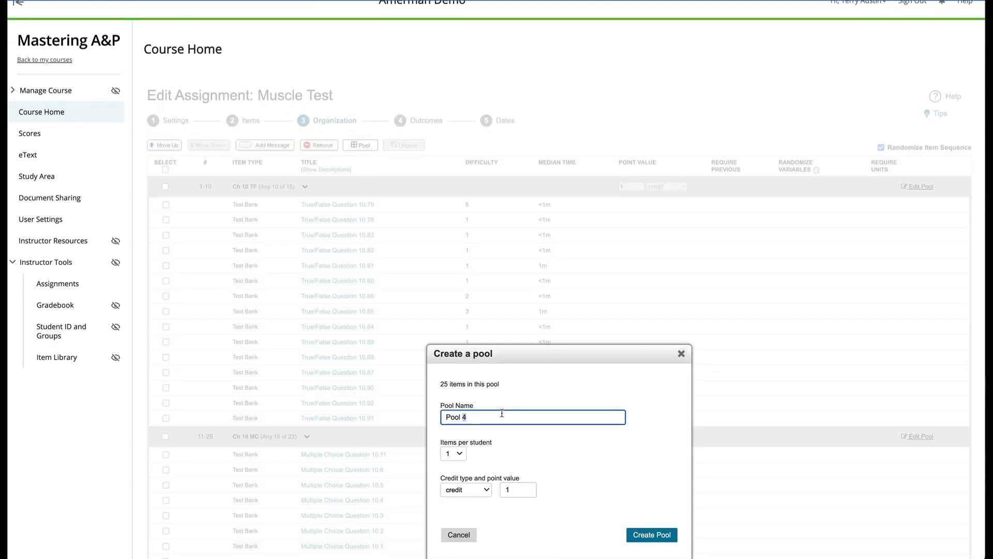
triple_click(502, 414)
text(Ch 9)
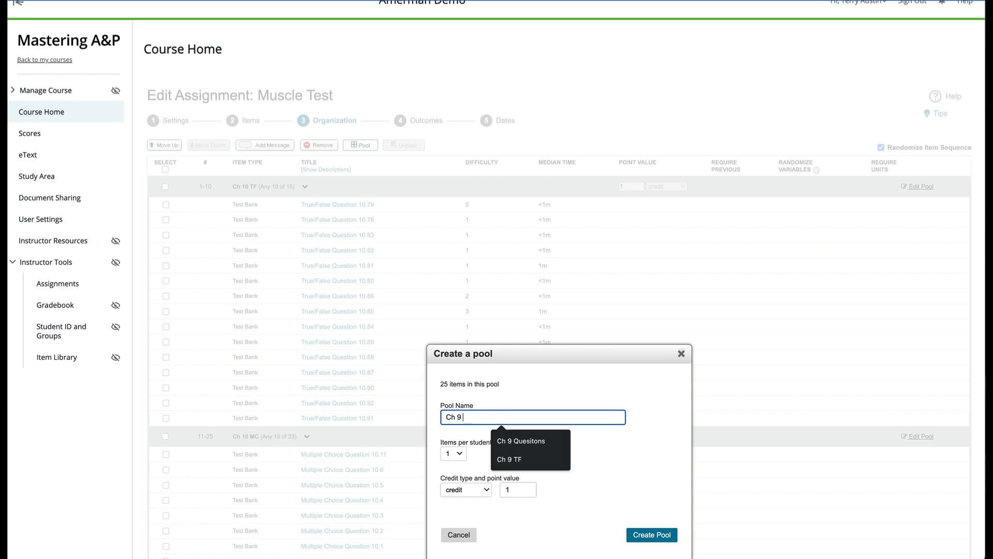
text( MC)
- Set the Ch 9 MC pool to 12 items per student and create it
click(453, 454)
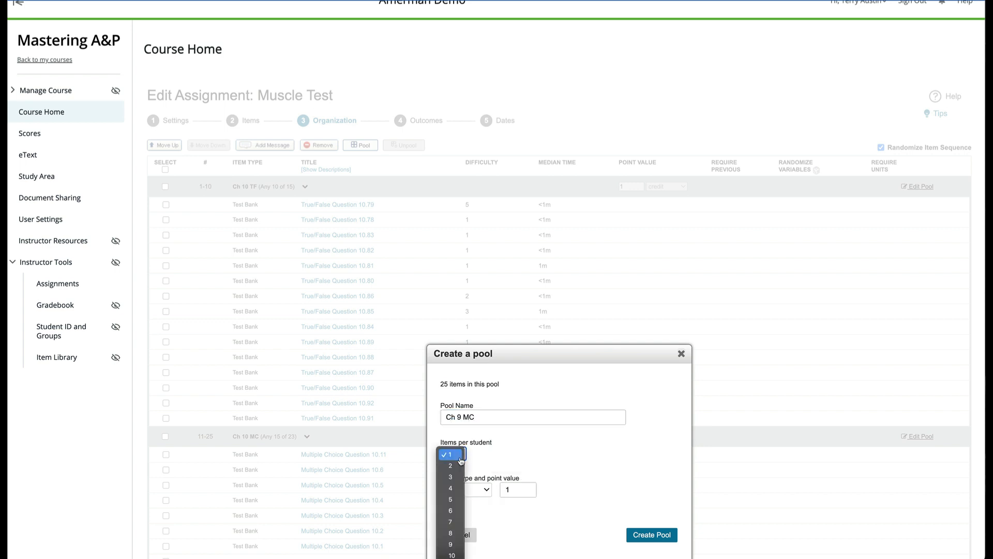
click(461, 460)
scroll(615, 405, down, 6)
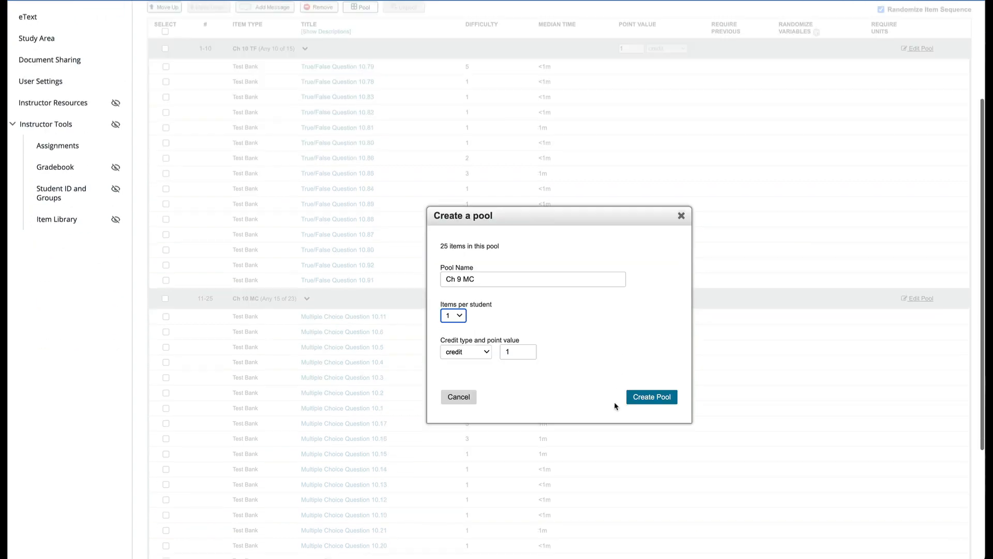
click(459, 139)
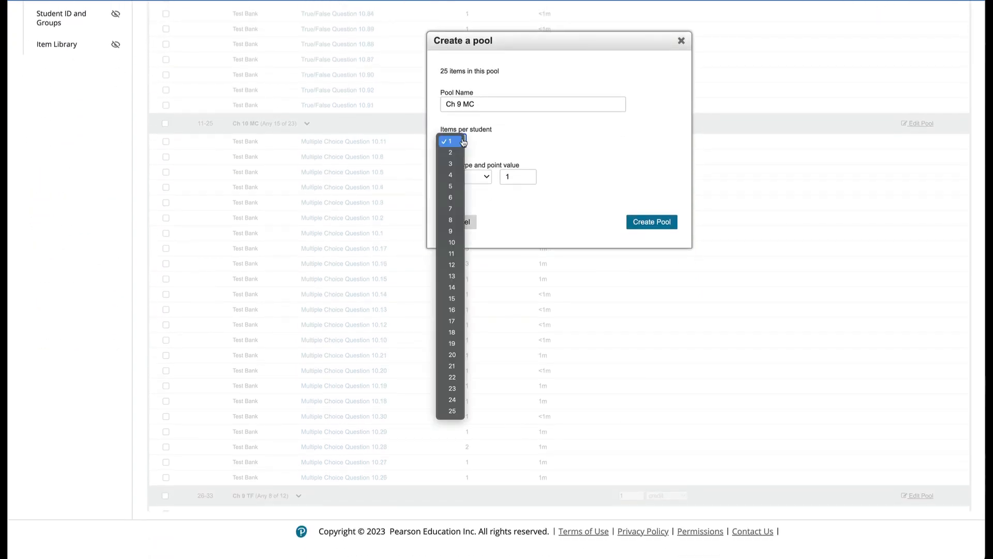
click(452, 265)
click(651, 221)
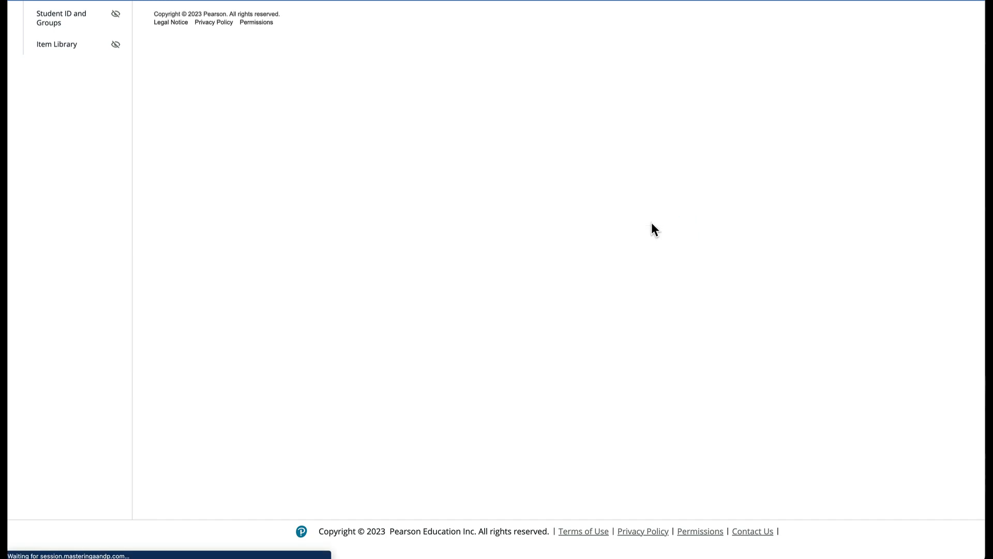
- Move the Ch 9 TF pool up to the start of the assignment, then deselect it
scroll(641, 250, up, 3)
scroll(641, 249, up, 3)
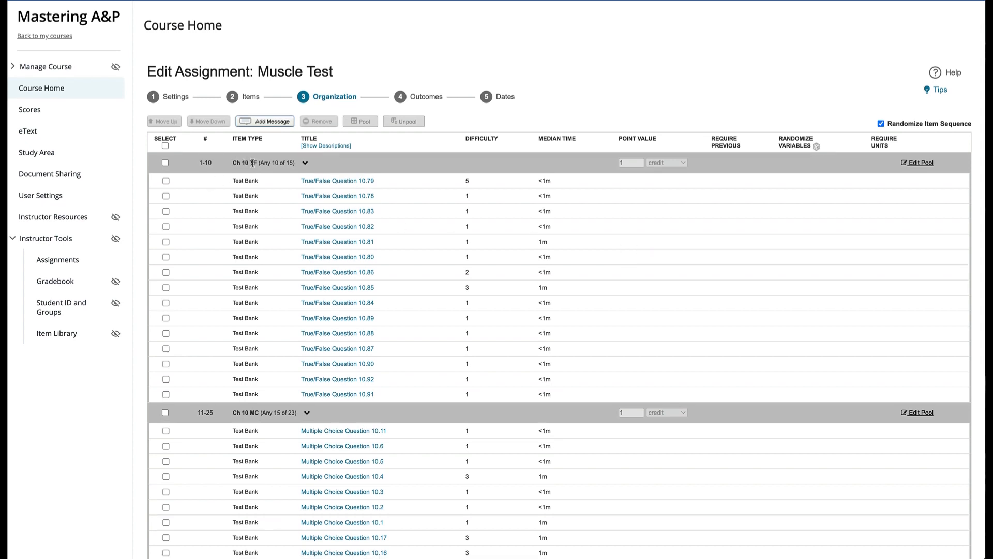
scroll(287, 212, down, 3)
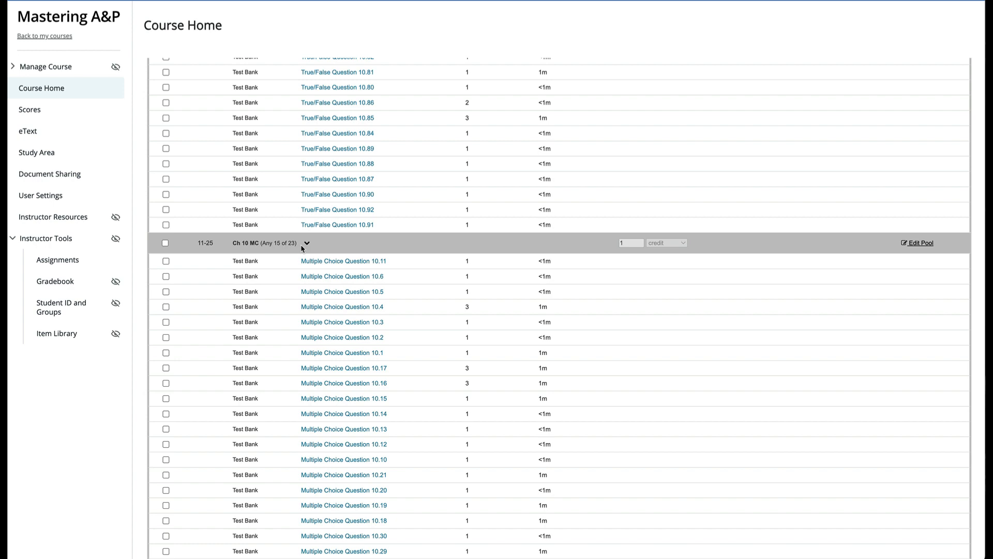
scroll(302, 249, down, 7)
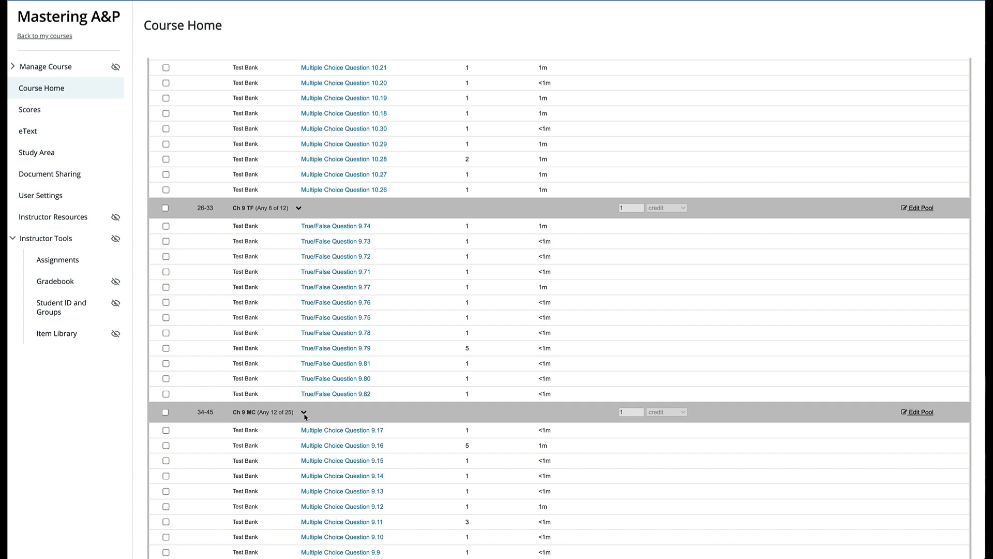
click(165, 208)
scroll(204, 215, up, 10)
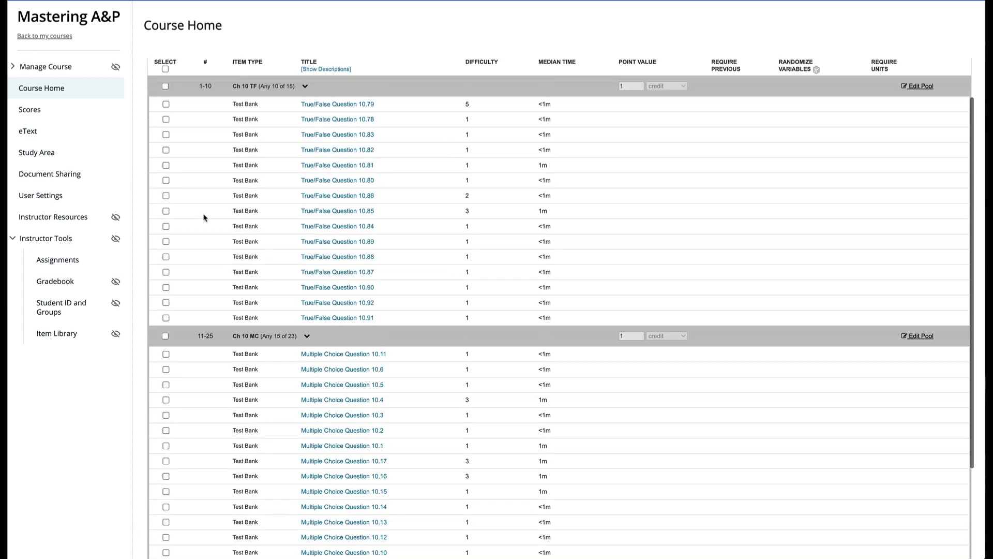
click(165, 121)
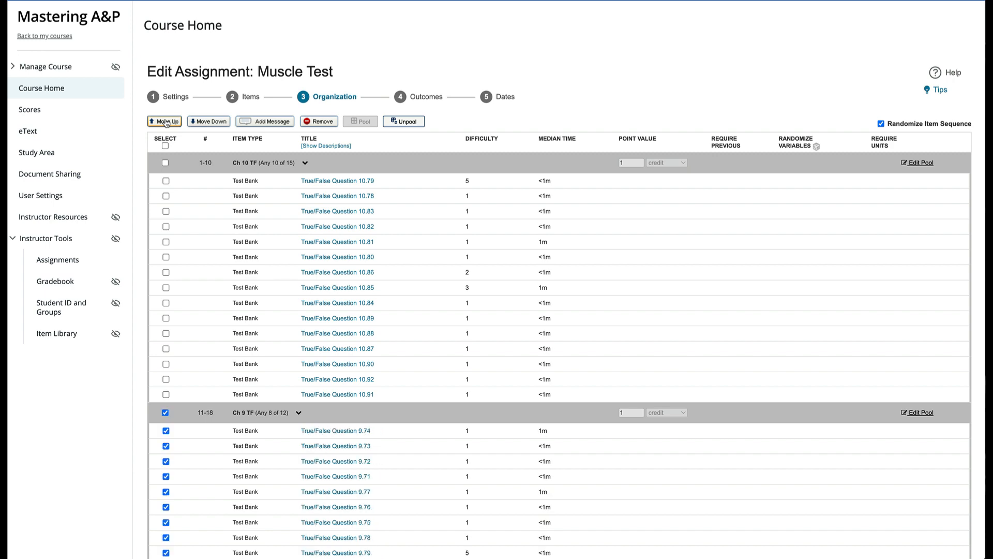
click(166, 121)
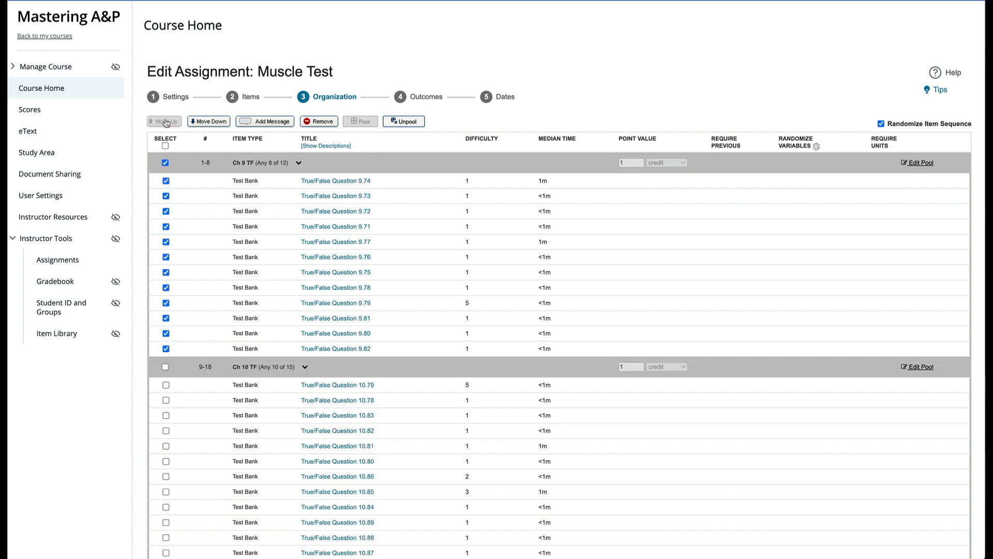
click(165, 162)
- Move the Ch 9 MC pool up so it directly follows the Ch 9 TF pool
scroll(194, 314, down, 14)
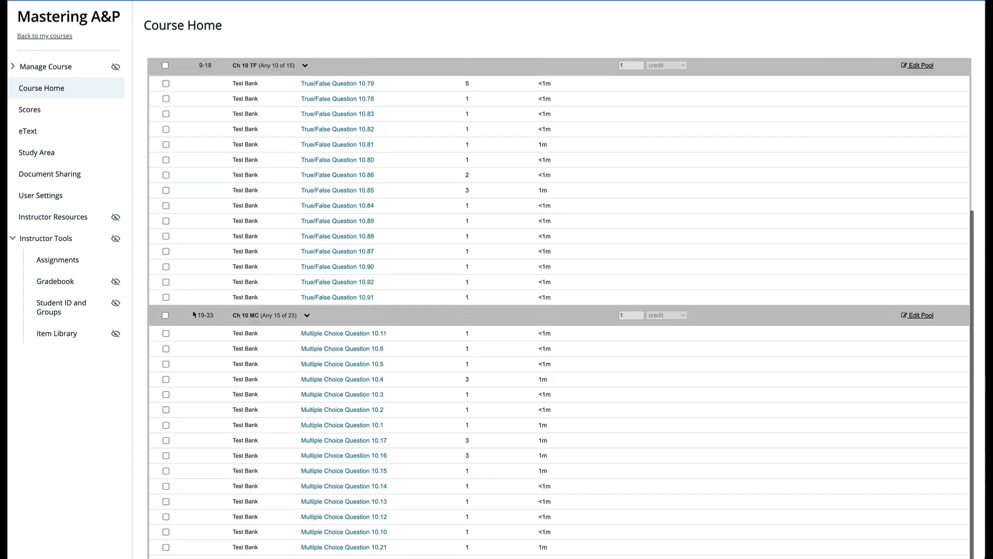
click(165, 253)
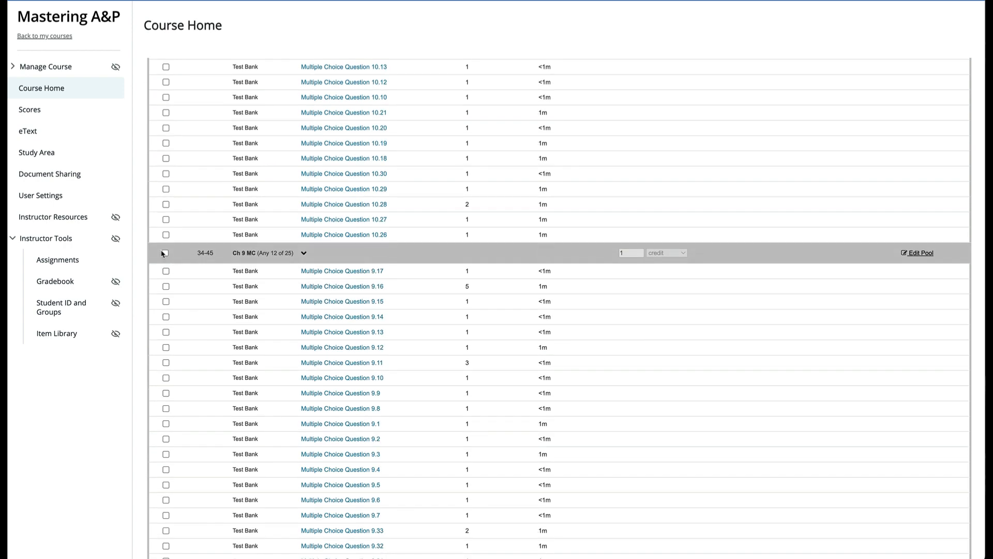
scroll(248, 223, up, 15)
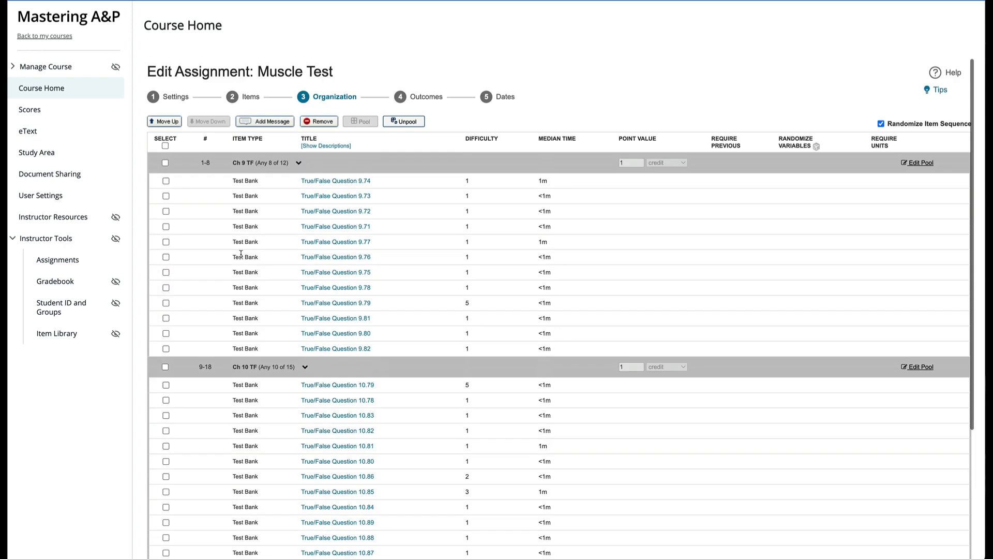
click(170, 122)
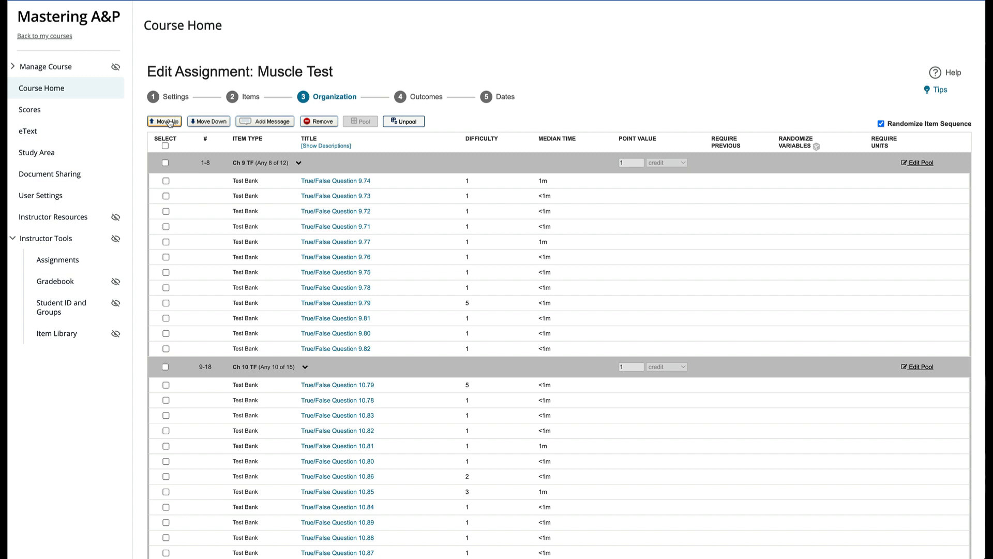
click(170, 122)
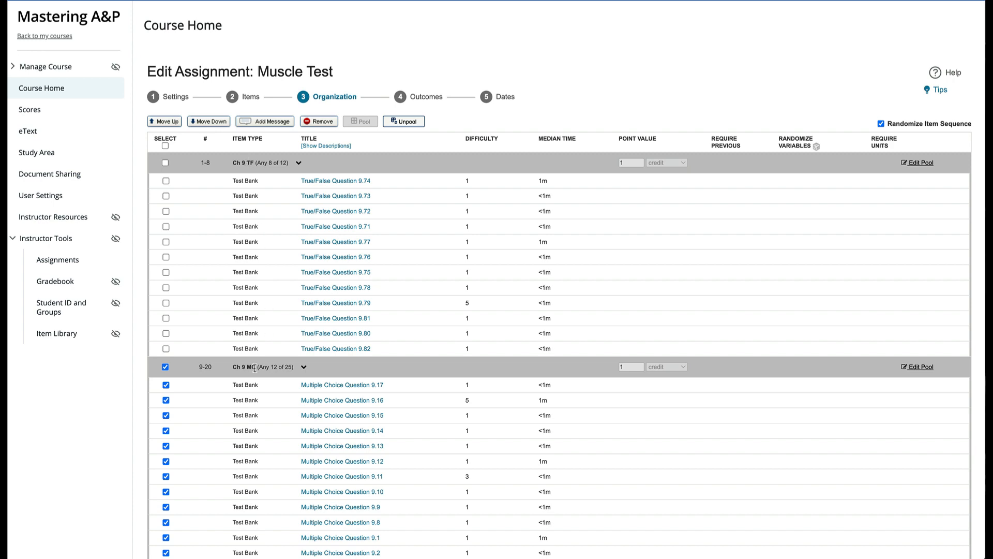
- Check the order of the four pools and save the assignment's organization
scroll(241, 368, down, 10)
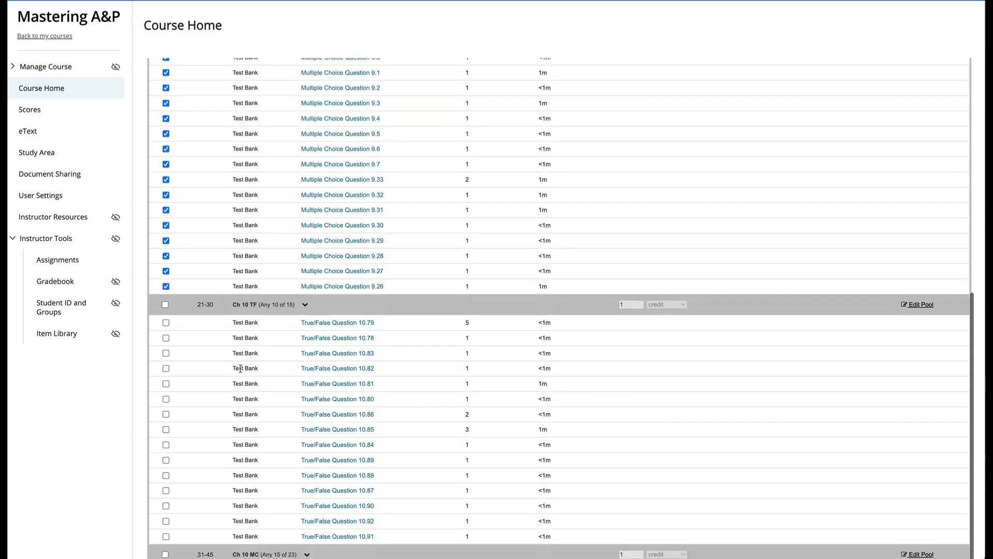
scroll(277, 470, up, 3)
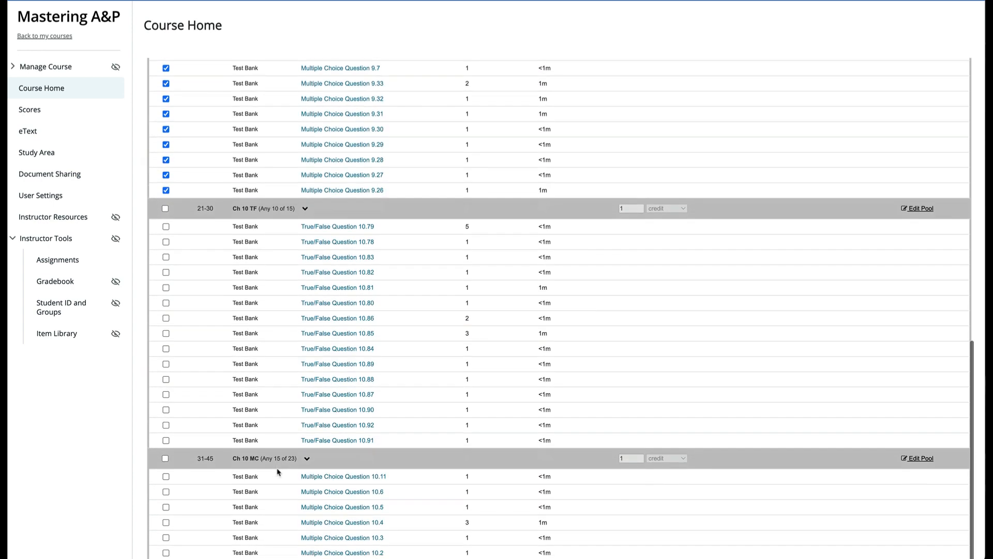
scroll(277, 471, up, 7)
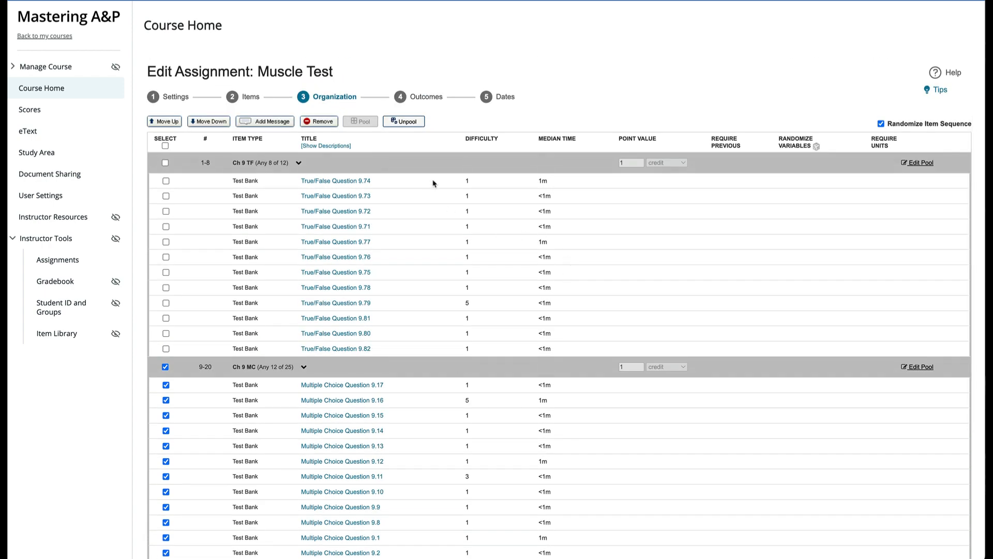
scroll(500, 221, down, 20)
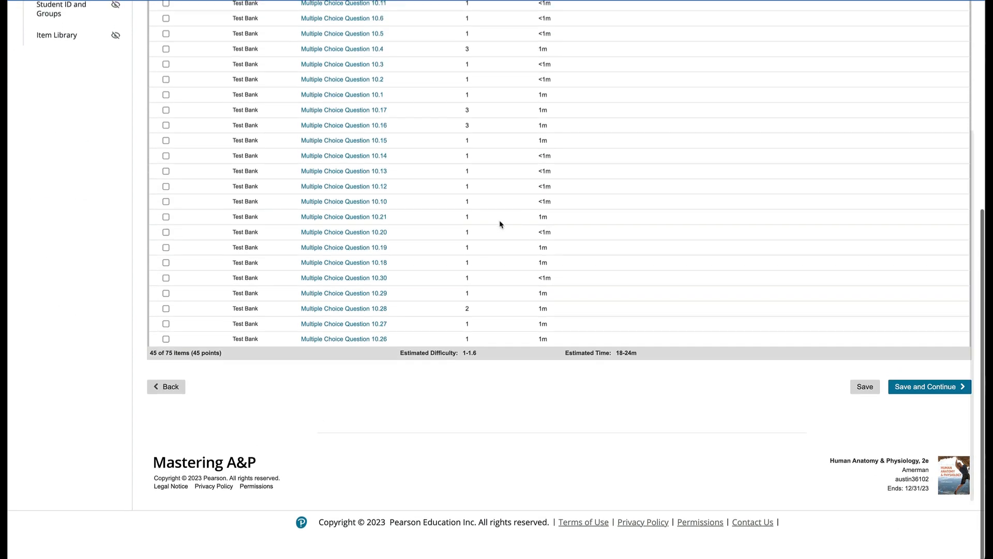
click(869, 397)
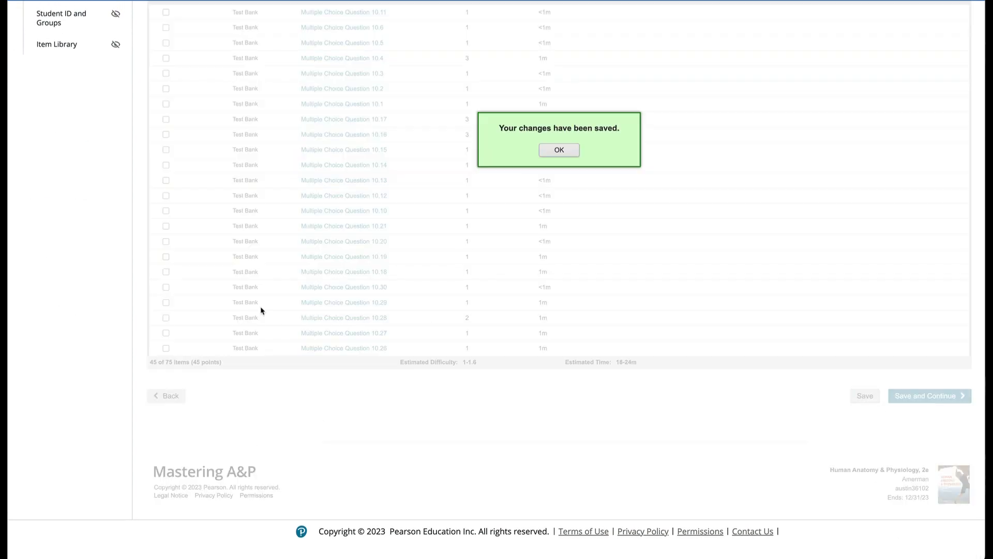
click(556, 151)
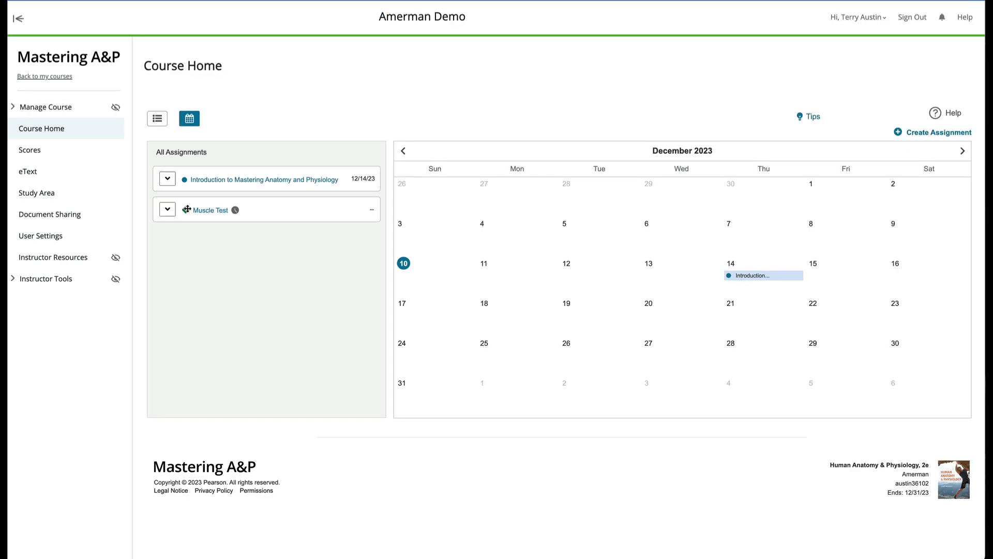
- Schedule the Muscle Test assignment on December 18, 2023 in the course calendar and set its availability start date to 12/18/23
drag(187, 209, 509, 317)
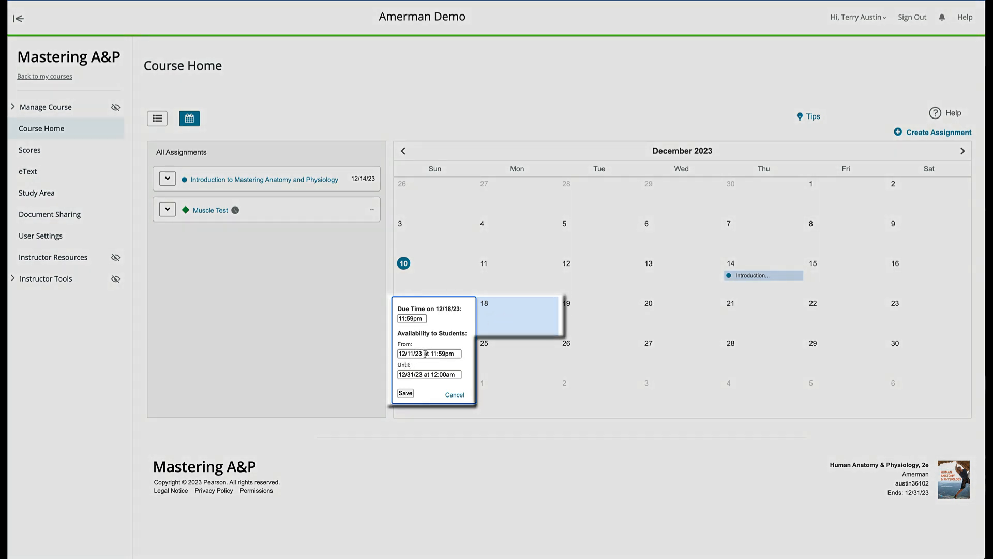
triple_click(399, 354)
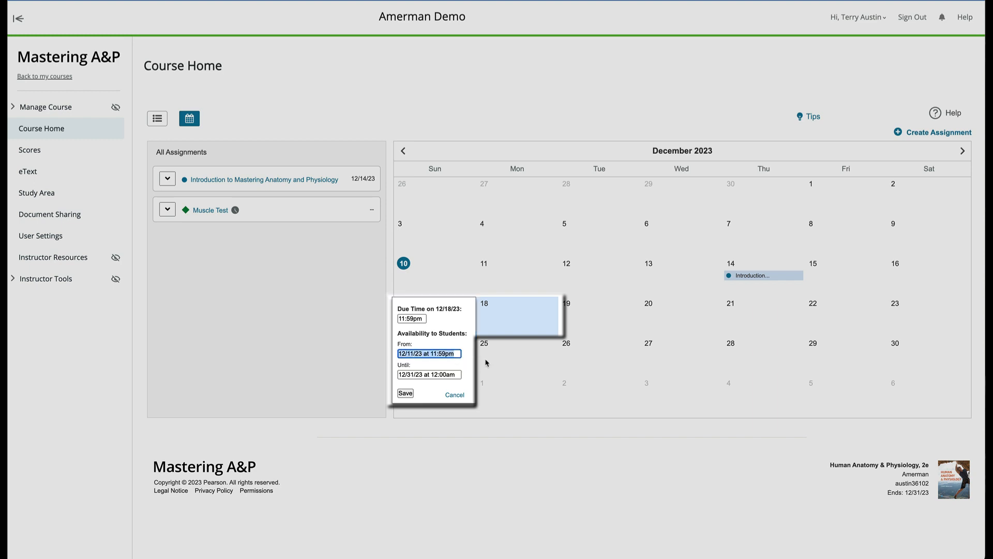
click(458, 353)
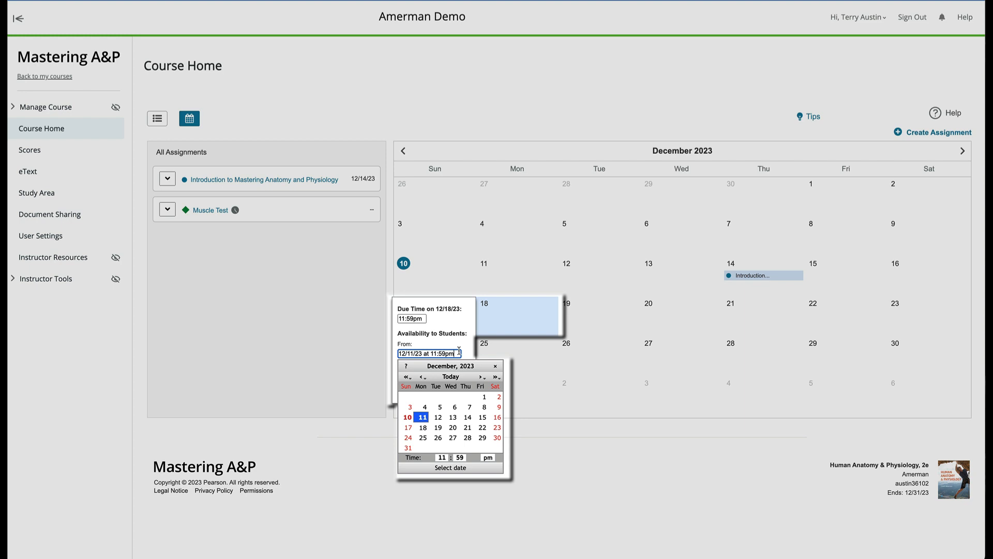
click(424, 428)
- Set the start time of the Muscle Test's student availability to 07:59am and close the date picker
click(442, 457)
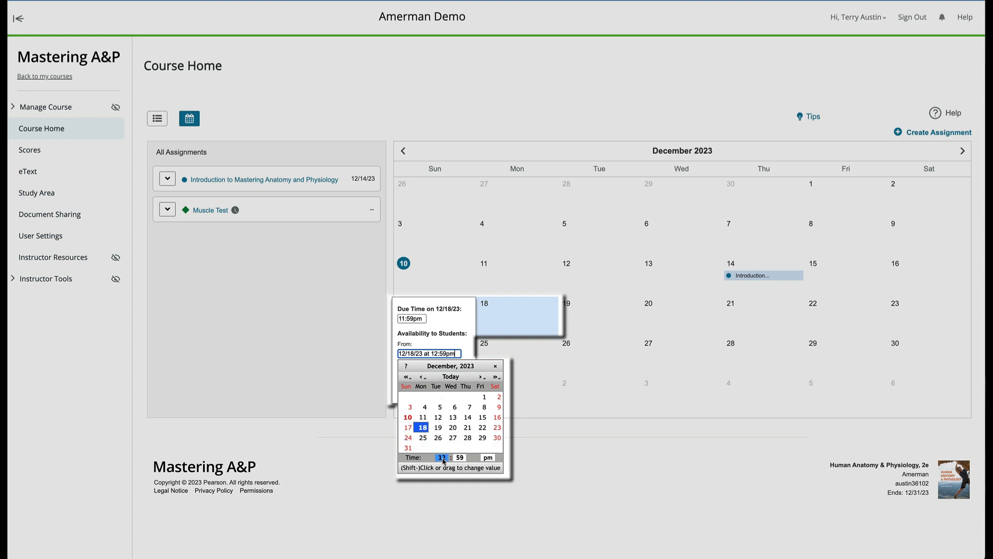
click(442, 458)
click(442, 457)
click(442, 457)
click(442, 457)
click(488, 457)
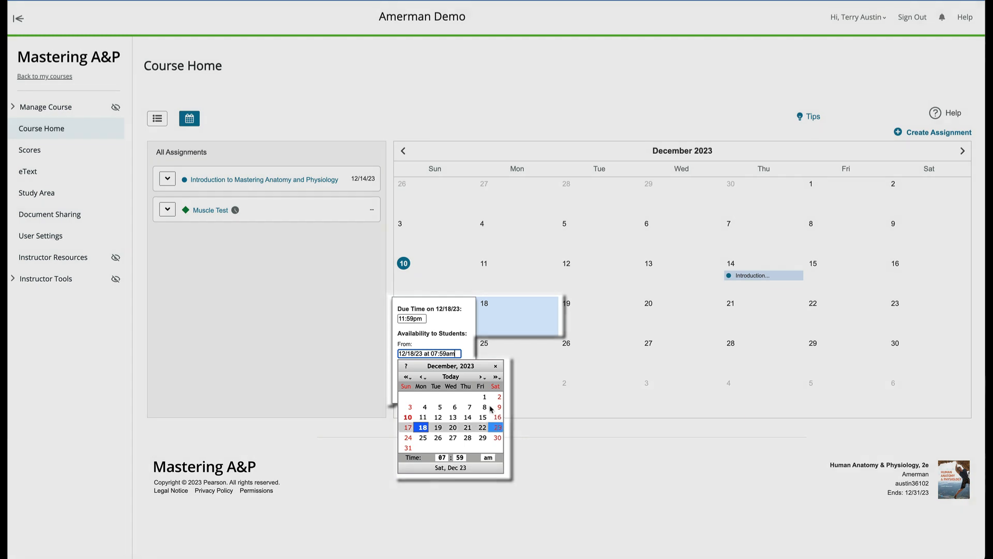
scroll(465, 336, down, 1)
click(465, 337)
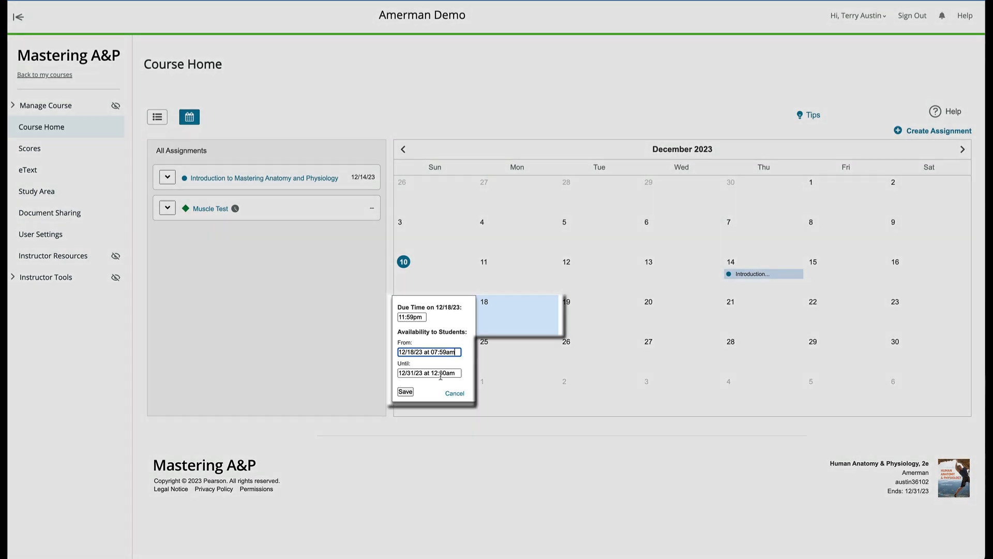
- Set the Muscle Test's due time to 10:45am, save its schedule and check its details on the calendar
click(406, 392)
click(420, 318)
key(BackSpace)
key(BackSpace)
key(BackSpace)
key(BackSpace)
text(10:45am)
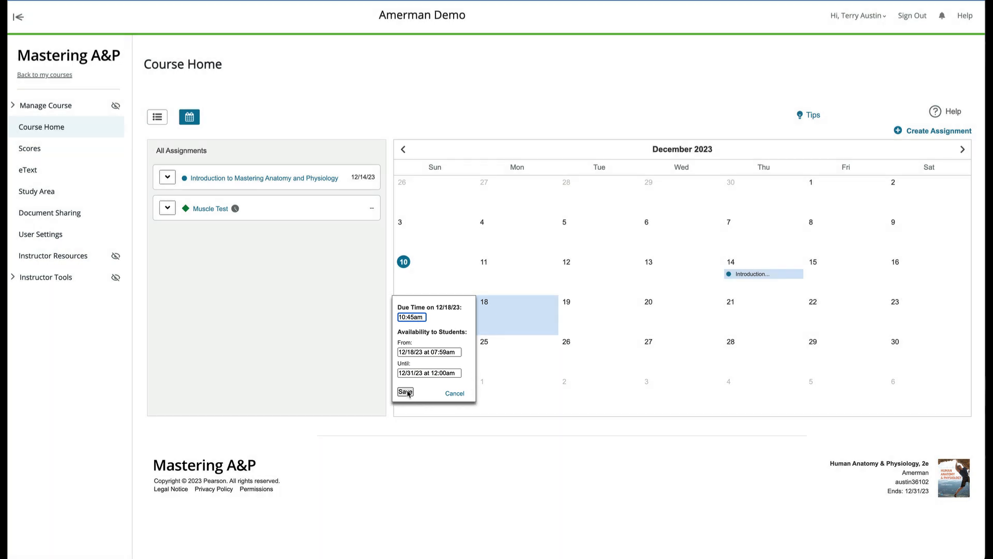
click(406, 392)
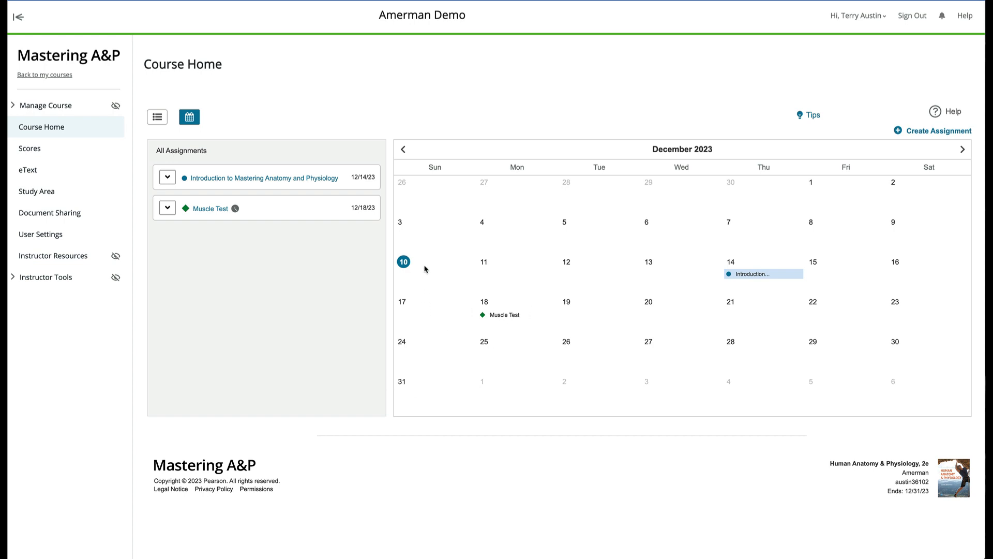
mouse_move(499, 318)
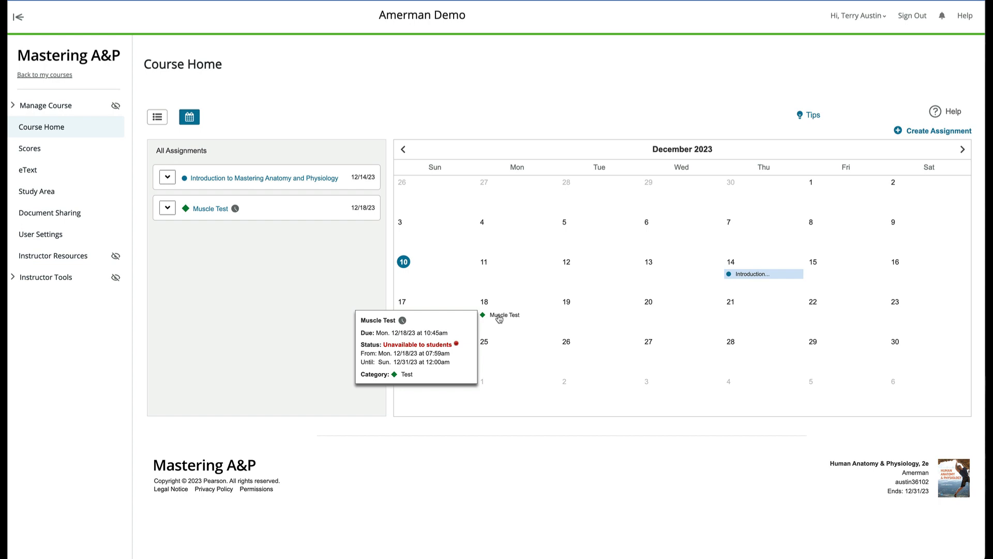